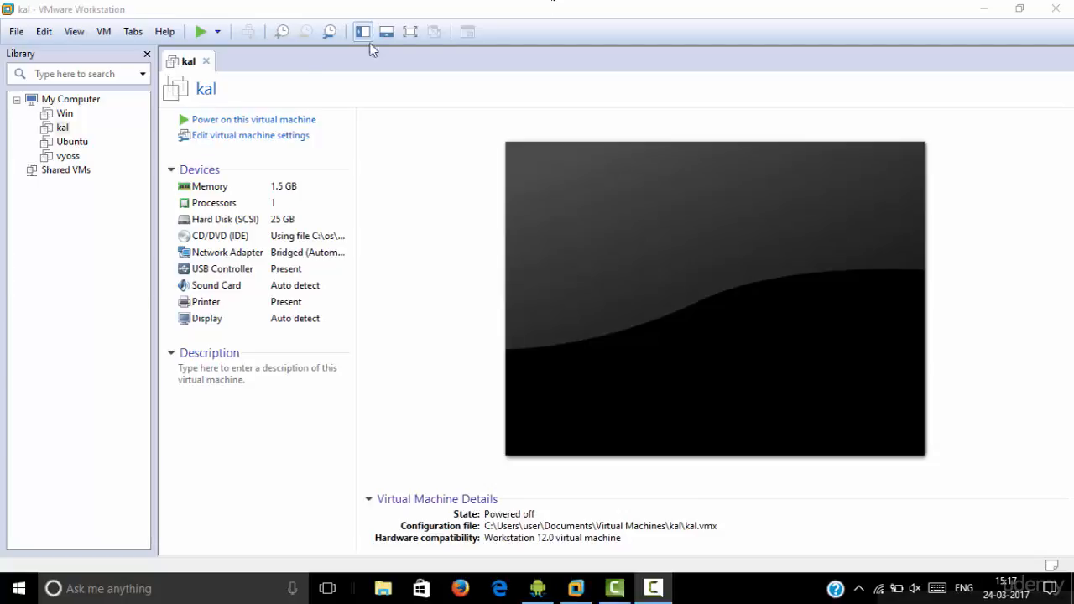
# Close VMware Workstation and relaunch it maximized from the desktop shortcut
pyautogui.doubleClick(462, 5)
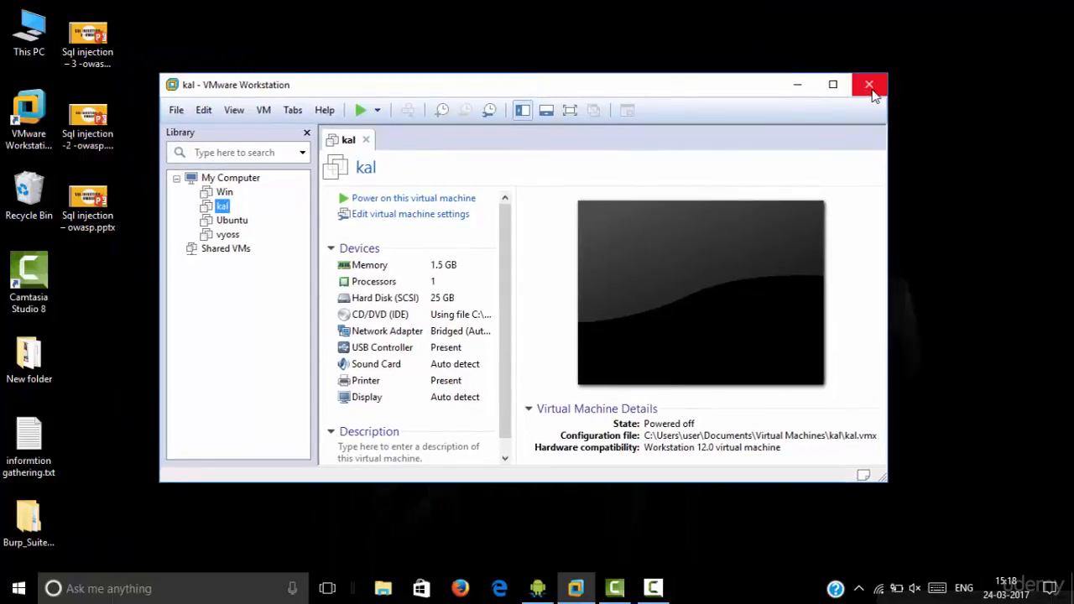
pyautogui.click(872, 92)
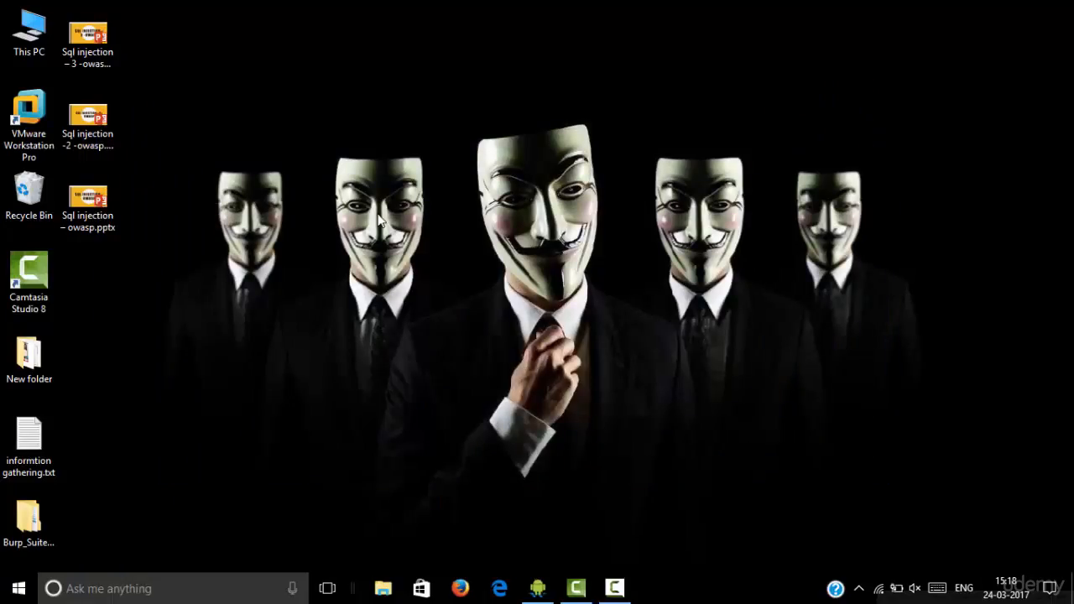
pyautogui.doubleClick(38, 144)
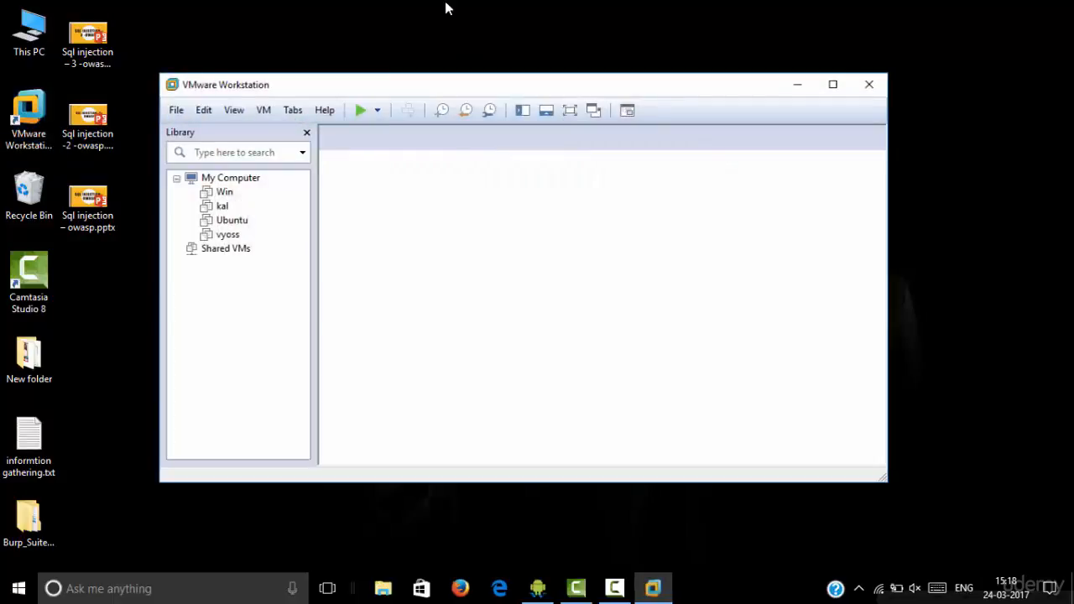
pyautogui.doubleClick(373, 77)
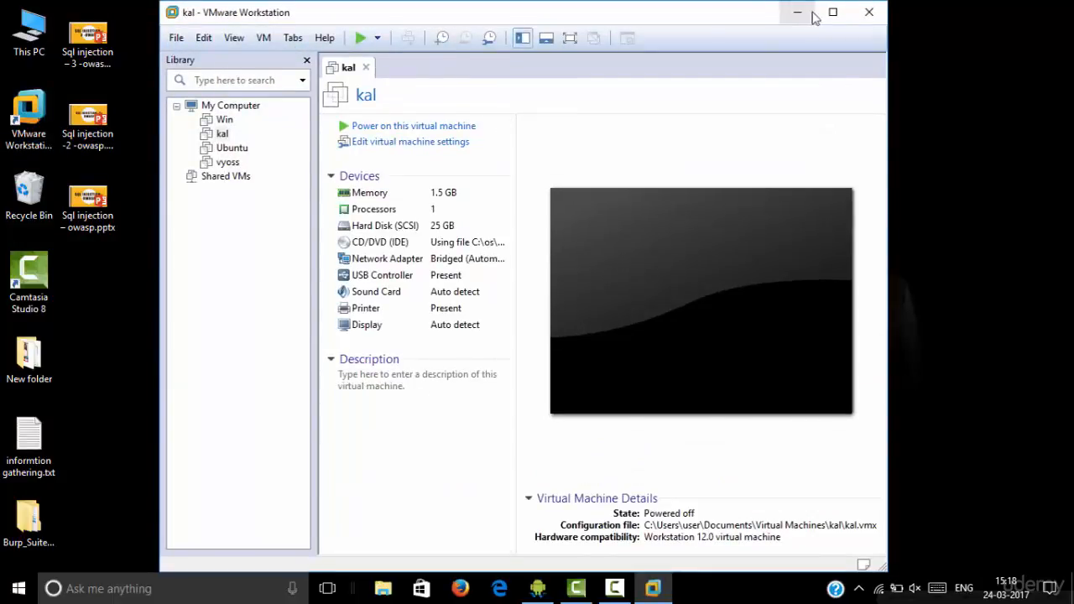
pyautogui.click(833, 11)
# Open the Win, Ubuntu and vyoss virtual machines in tabs, then close those tabs again
pyautogui.click(65, 113)
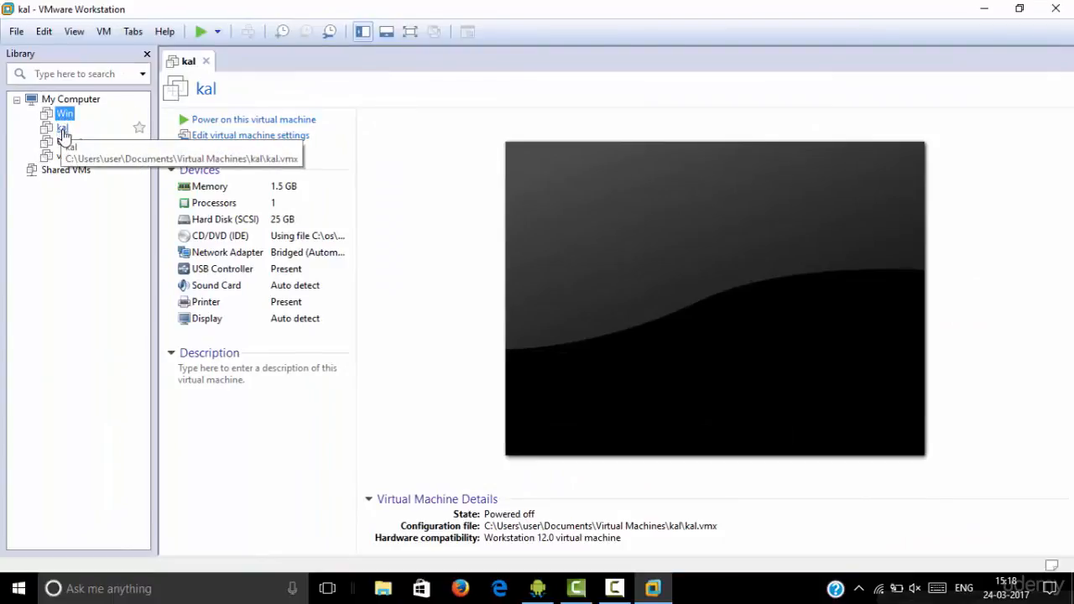
pyautogui.click(67, 142)
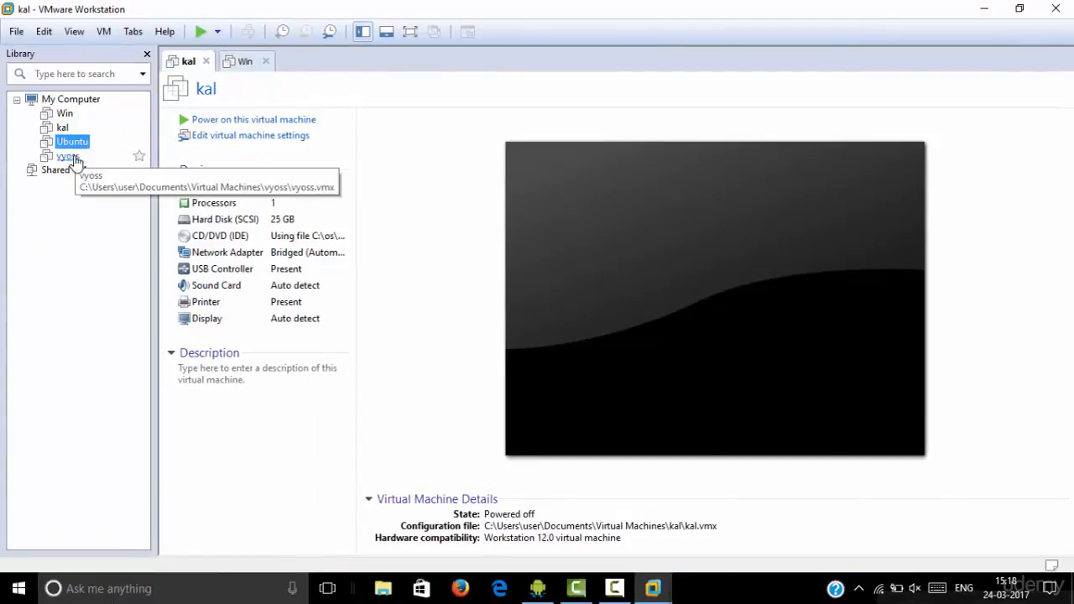
pyautogui.click(70, 157)
pyautogui.doubleClick(566, 5)
pyautogui.doubleClick(565, 82)
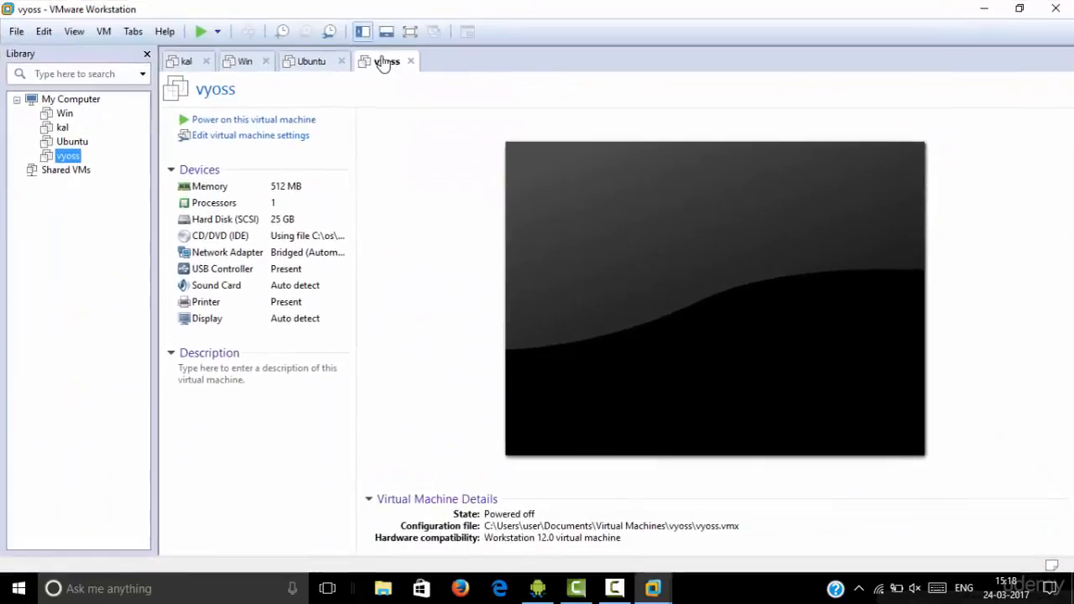
pyautogui.click(340, 61)
pyautogui.click(339, 62)
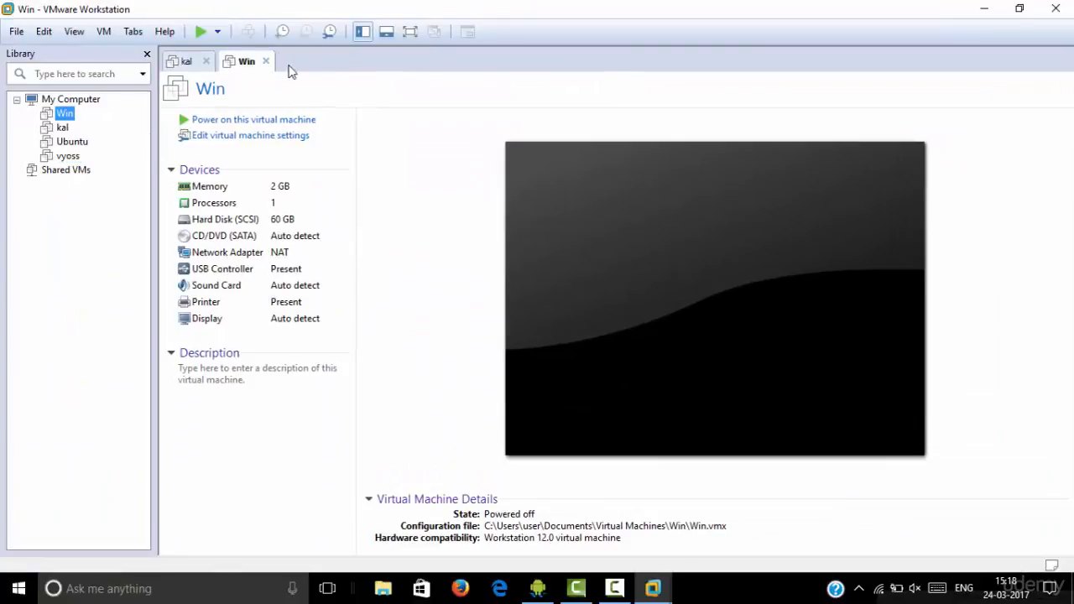
pyautogui.click(265, 61)
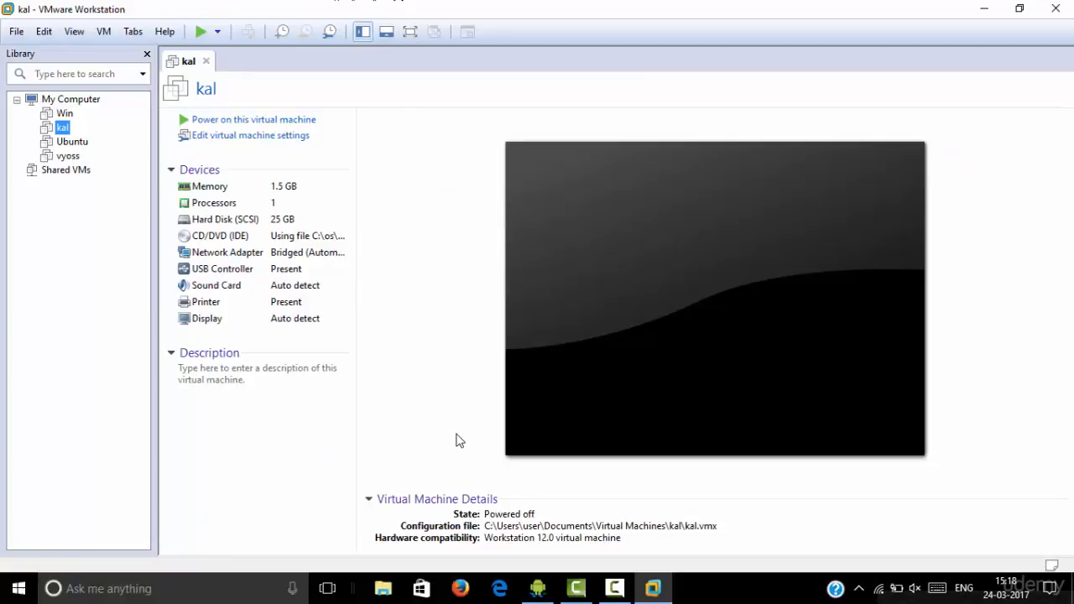
# Search Firefox for 'download vmware' and open the FileHippo VMware Workstation Pro 12.5.4 page
pyautogui.click(460, 588)
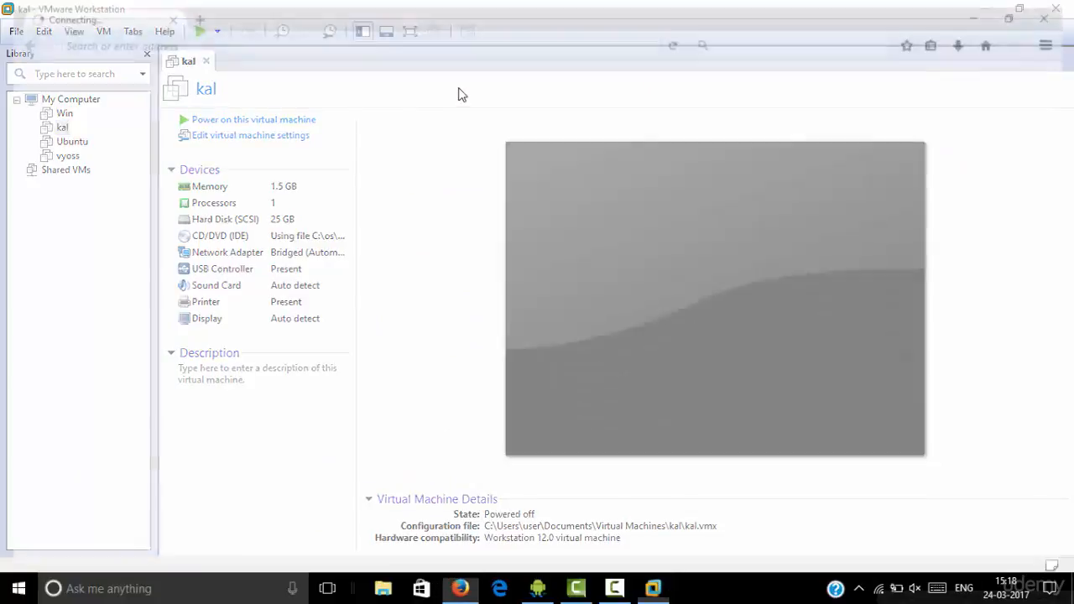
pyautogui.write('do')
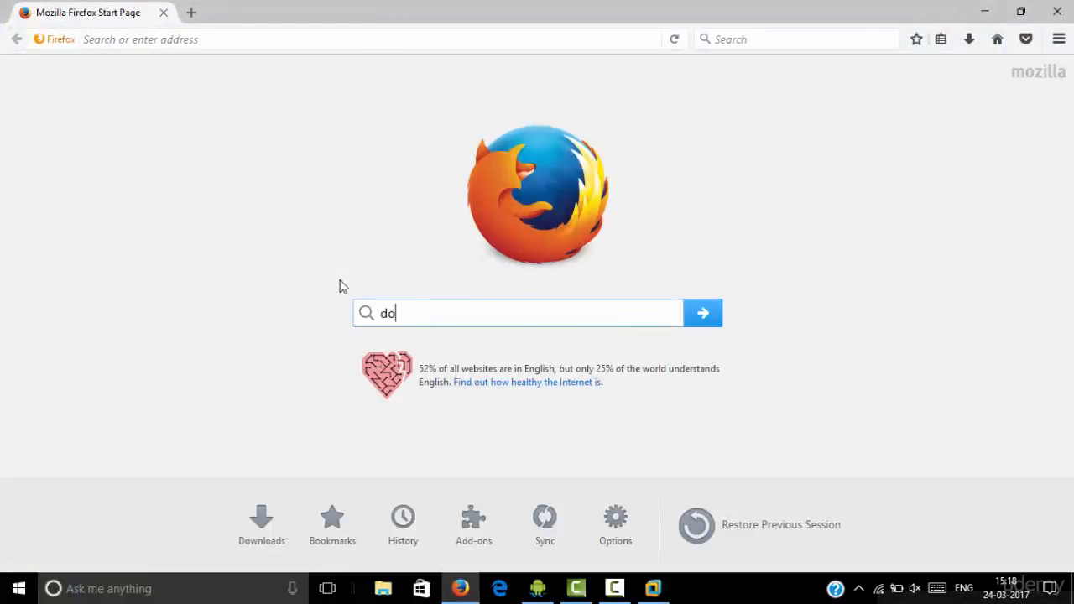
pyautogui.write('wnload vmw')
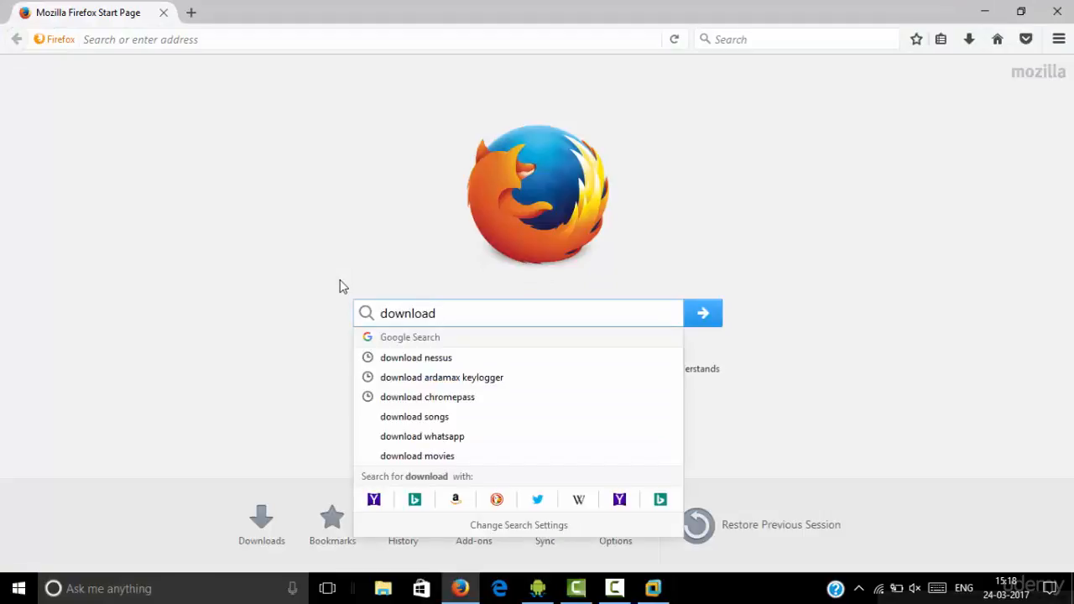
pyautogui.write('are')
pyautogui.press('Return')
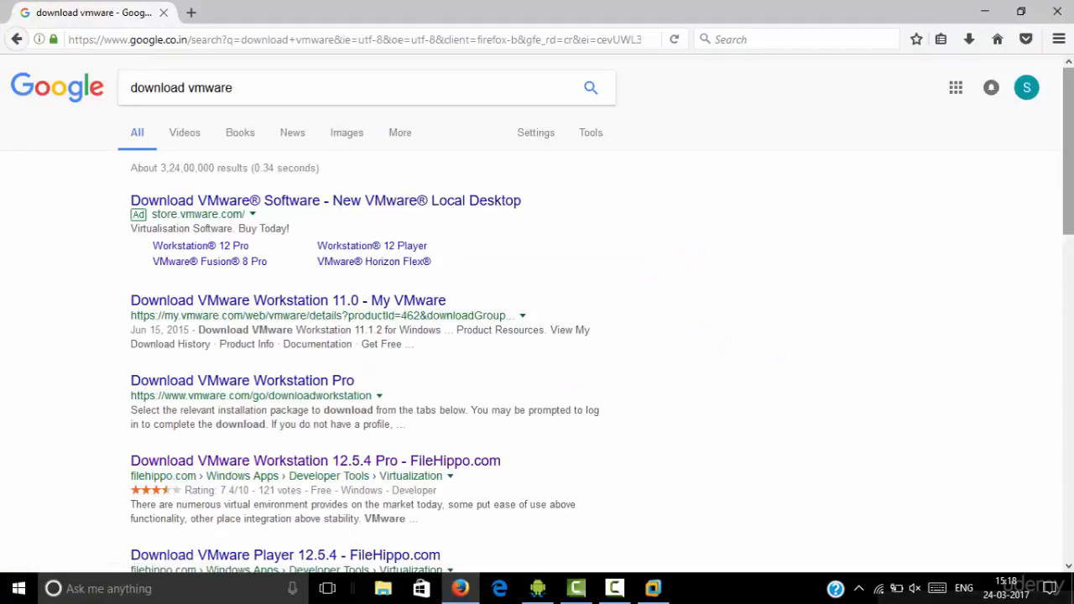
pyautogui.scroll(-3, 529, 206)
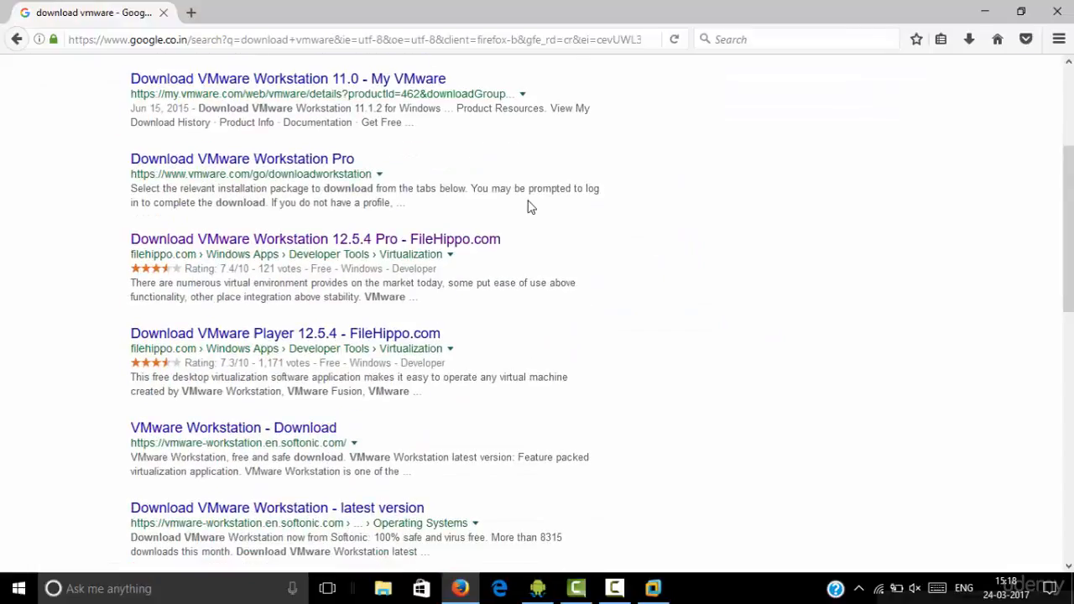
pyautogui.click(346, 243)
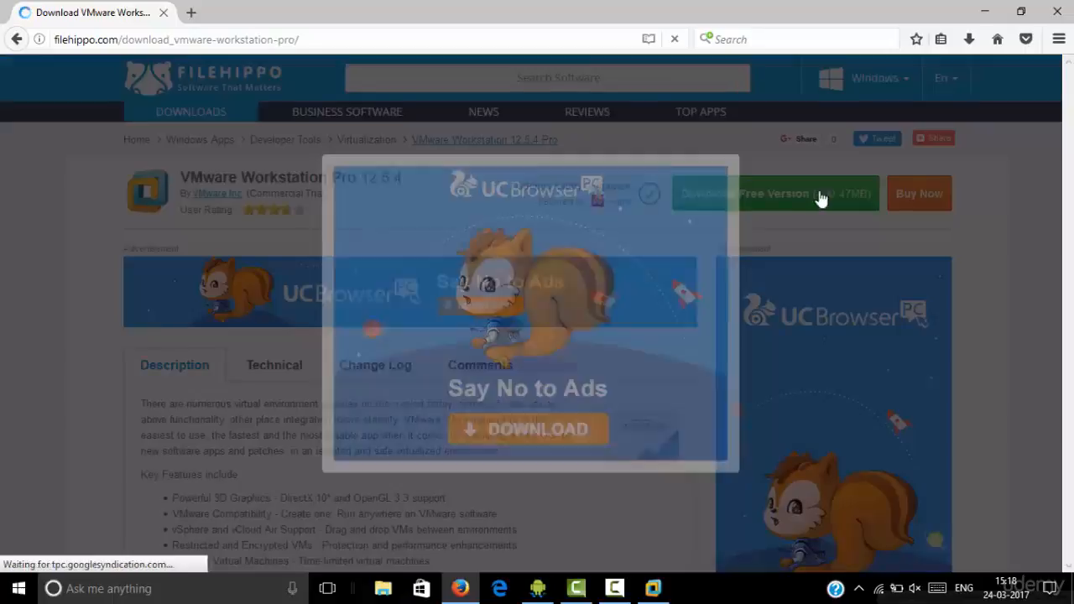
pyautogui.click(743, 157)
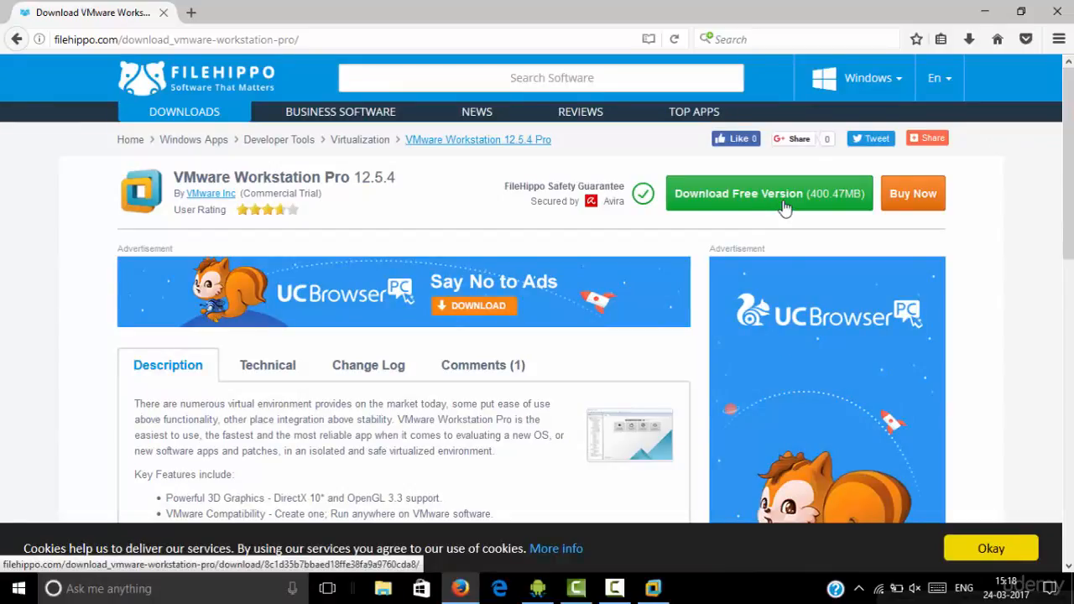
# Close Firefox and the kal virtual machine's tab, then reopen Firefox
pyautogui.click(1068, 5)
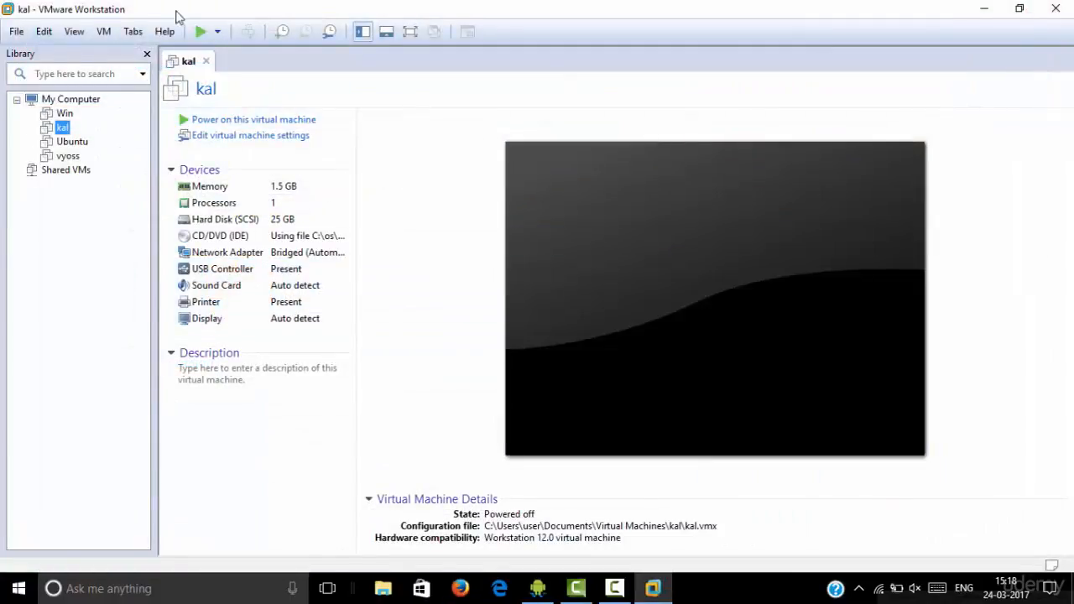
pyautogui.moveTo(424, 13); pyautogui.dragTo(407, 57)
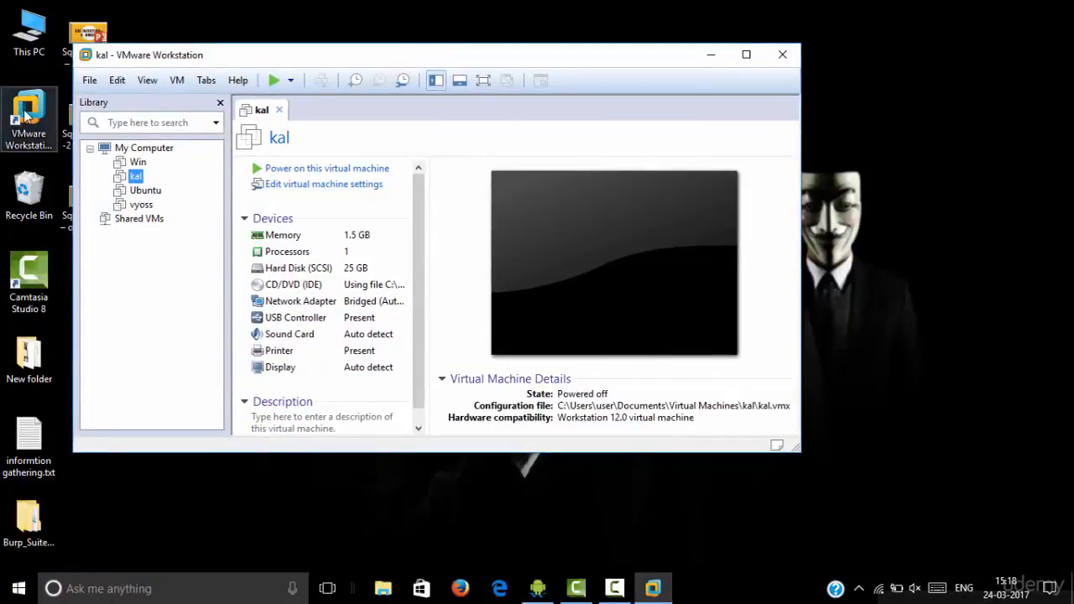
pyautogui.click(25, 115)
pyautogui.doubleClick(388, 56)
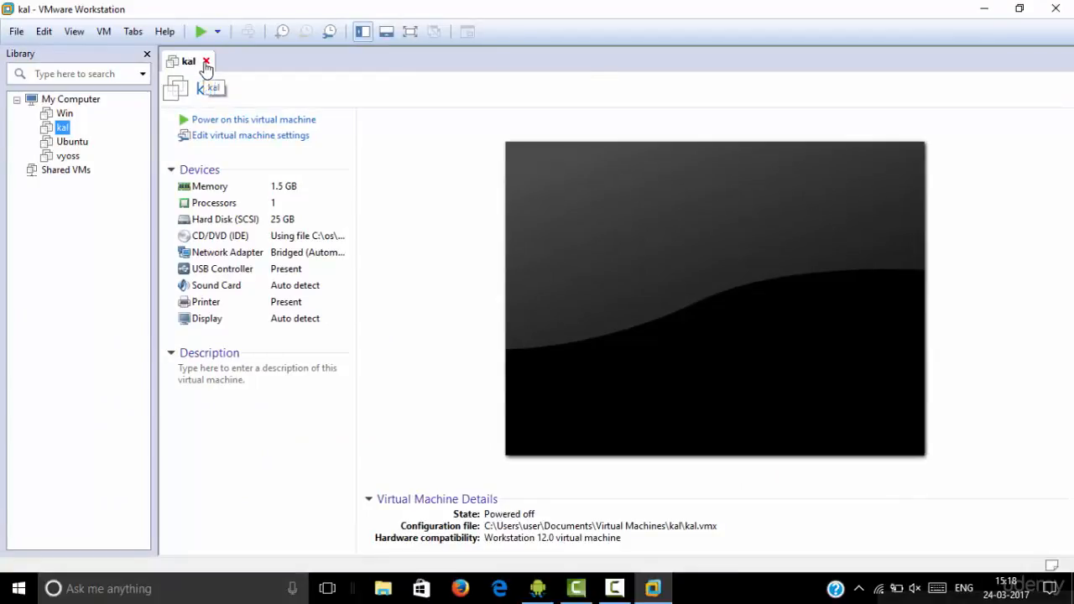
pyautogui.click(206, 62)
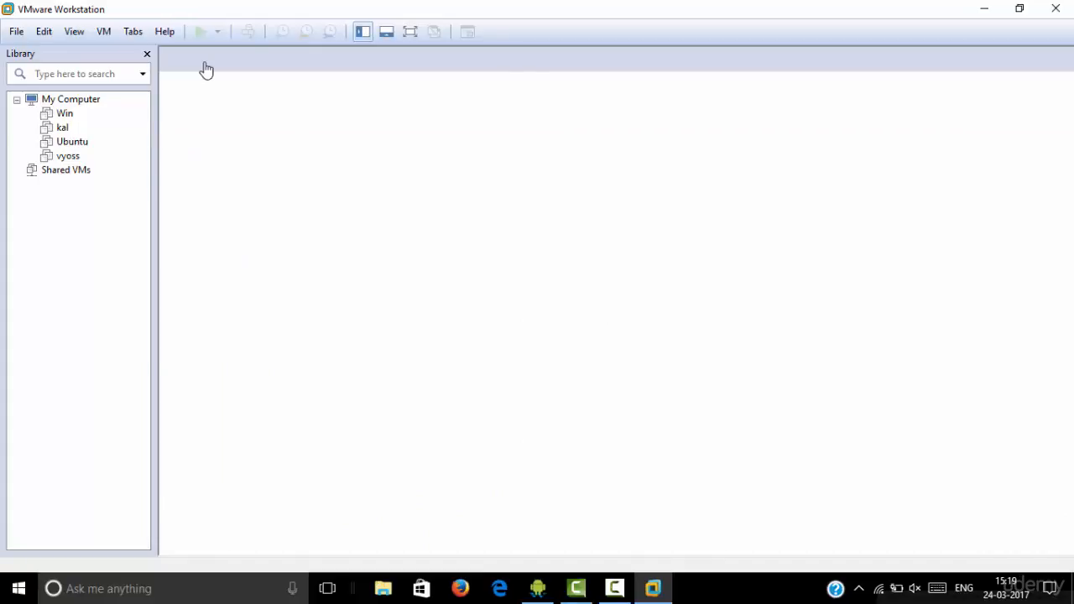
pyautogui.click(459, 589)
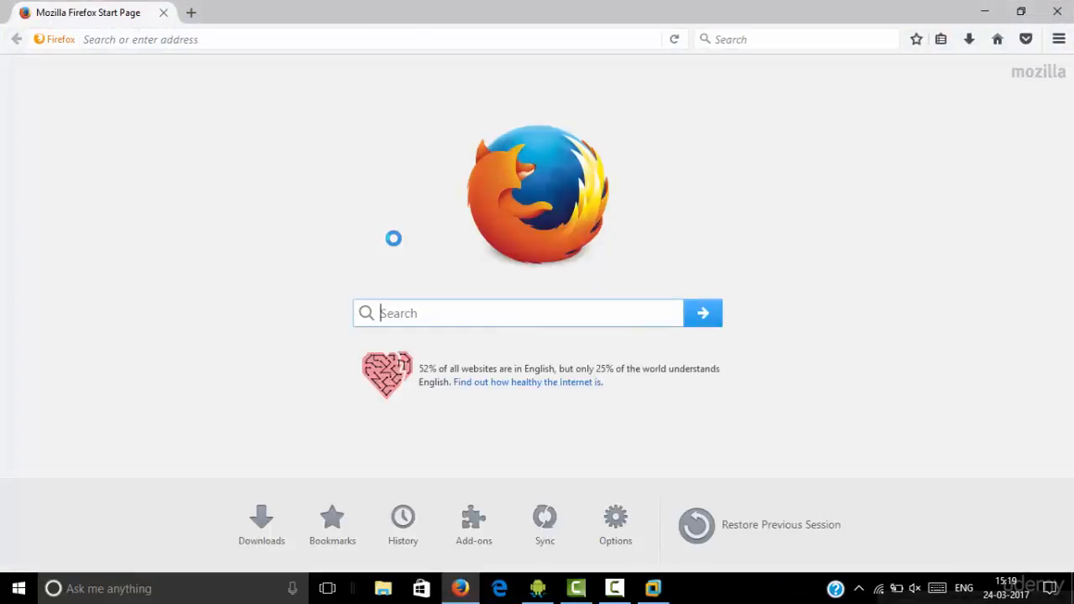
# Search 'download kali linux' and open the official Kali Linux downloads page
pyautogui.write('download ')
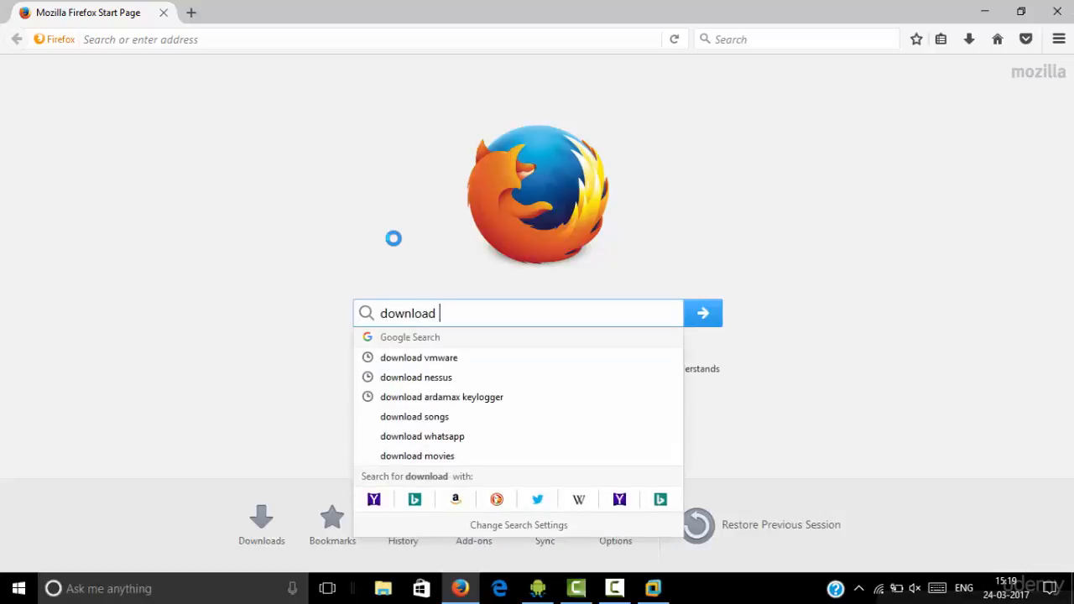
pyautogui.write('kali linux')
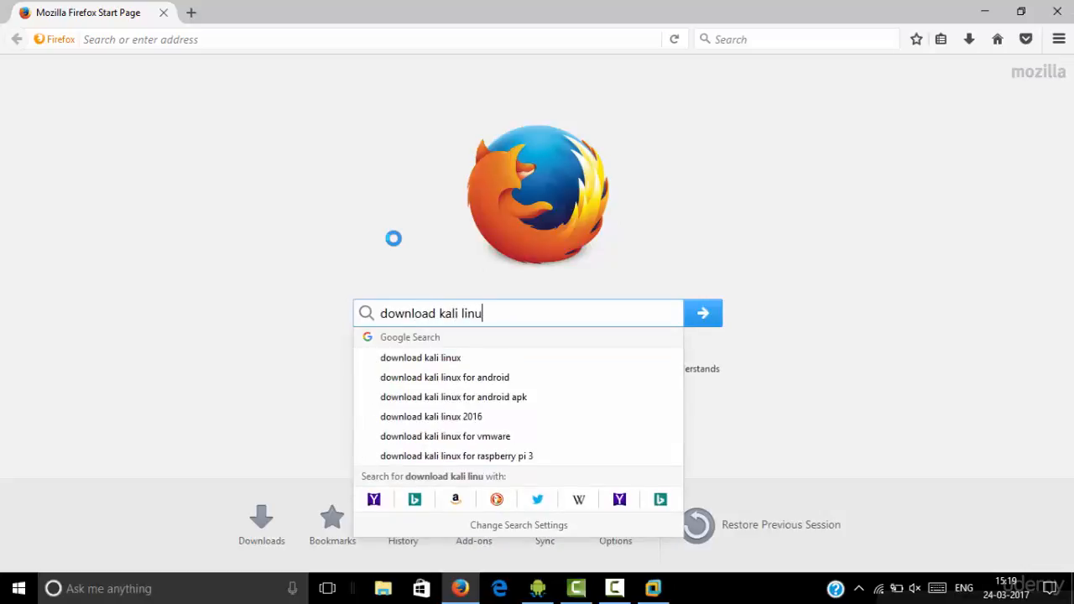
pyautogui.press('Return')
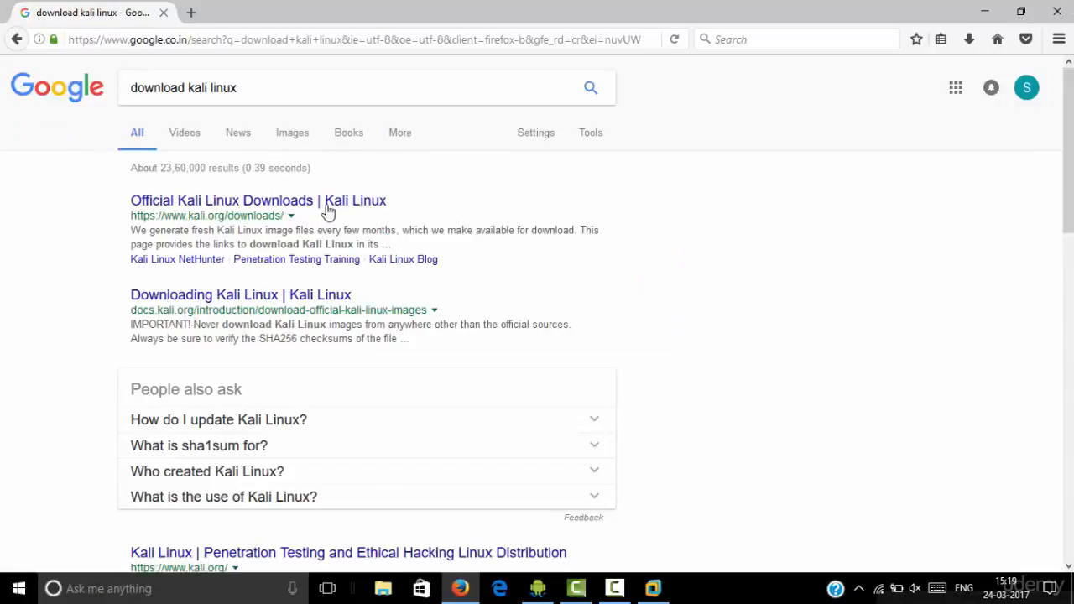
pyautogui.click(316, 202)
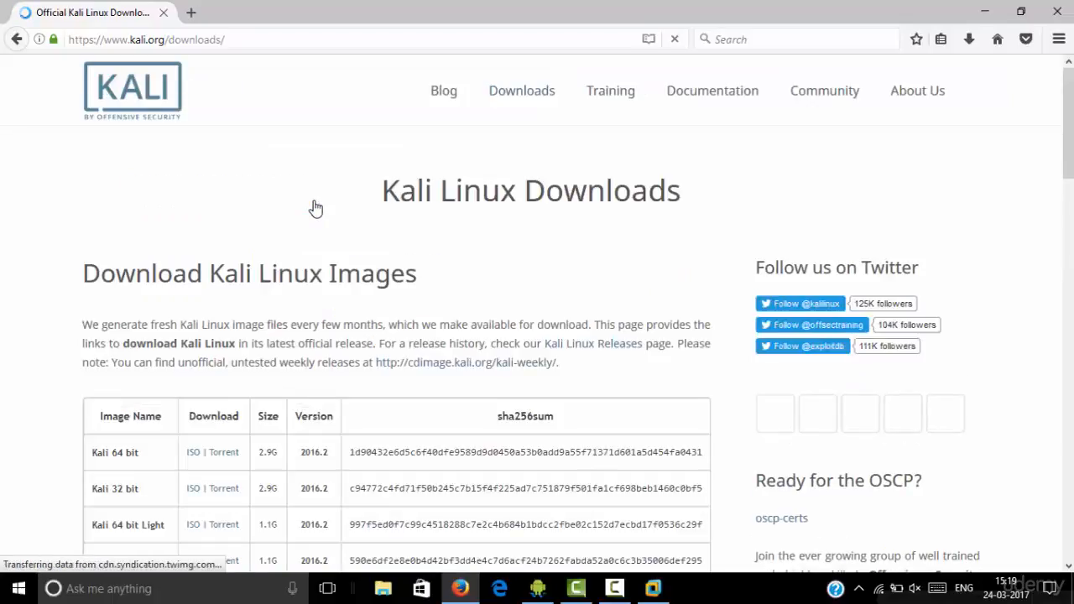
pyautogui.scroll(-4, 232, 201)
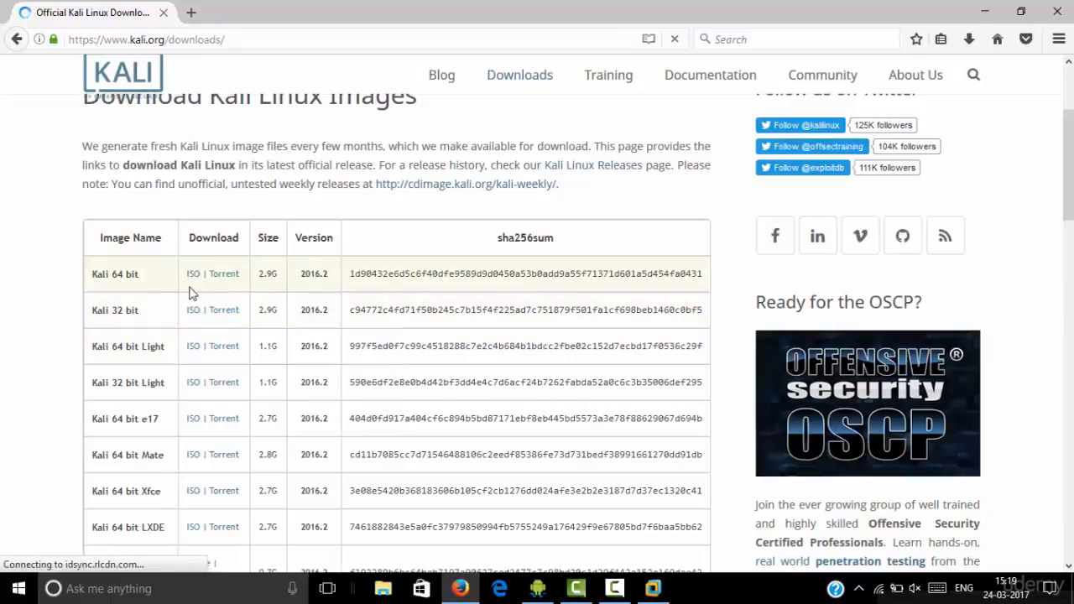
# Review the 64-bit and 32-bit Kali image entries and current downloads, then close Firefox
pyautogui.moveTo(111, 274); pyautogui.dragTo(140, 275)
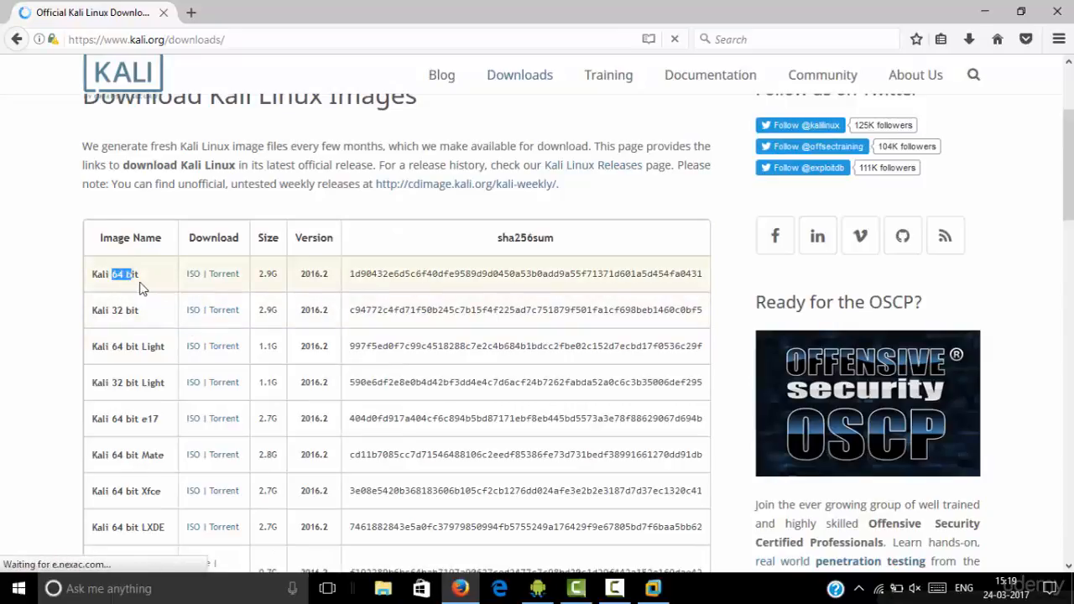
pyautogui.moveTo(113, 310); pyautogui.dragTo(139, 311)
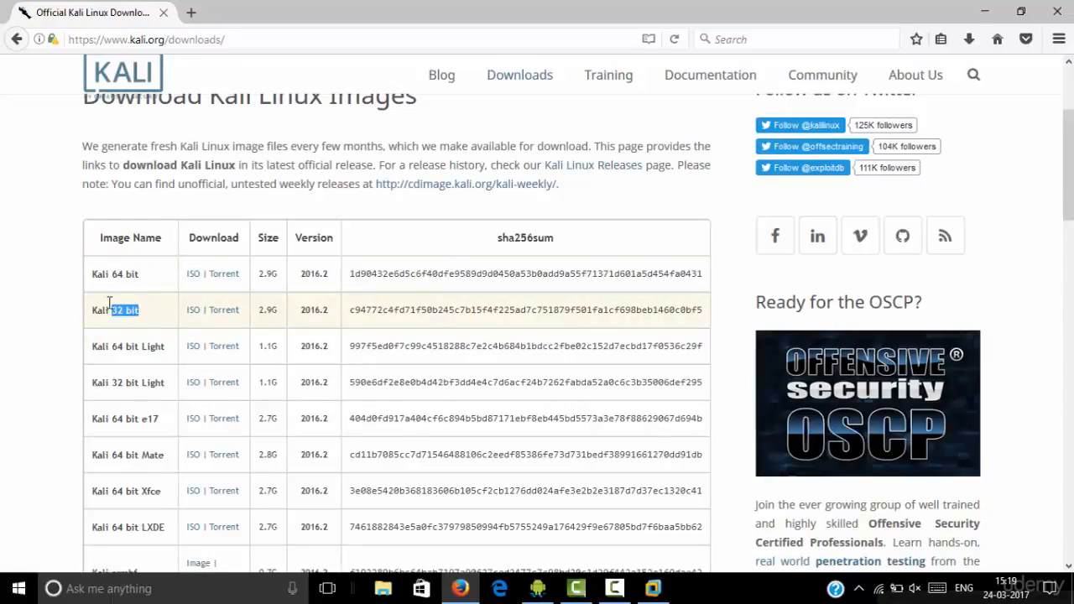
pyautogui.click(45, 293)
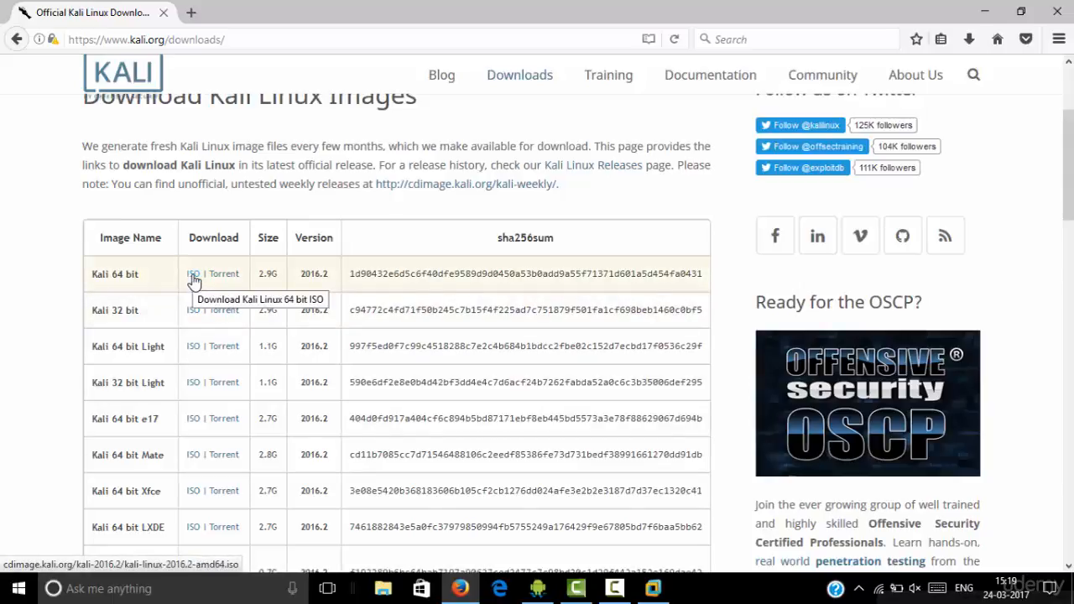
pyautogui.click(968, 39)
pyautogui.click(1024, 139)
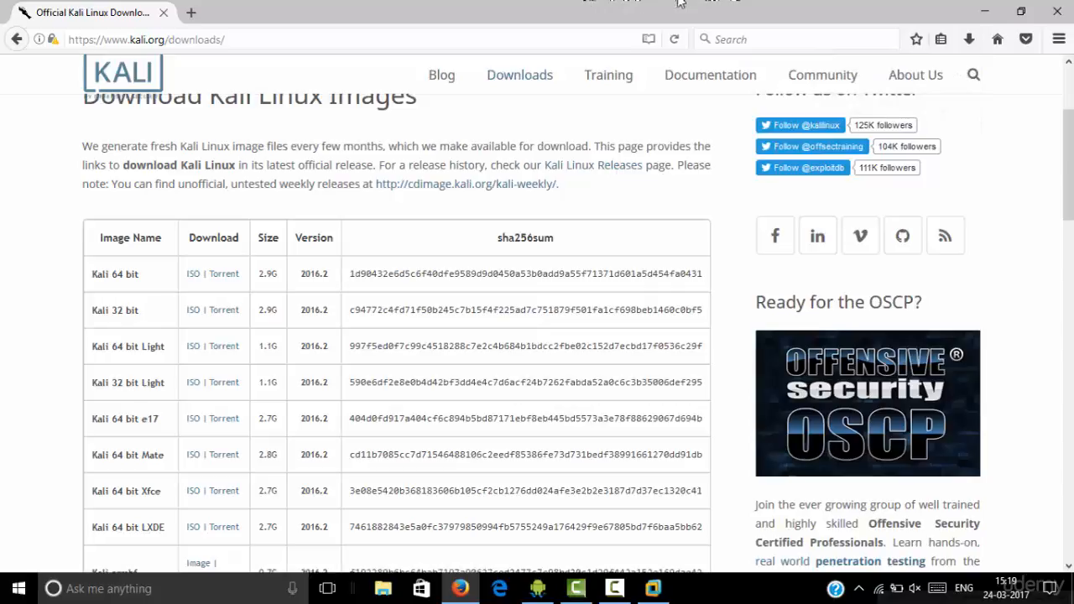
pyautogui.click(1055, 17)
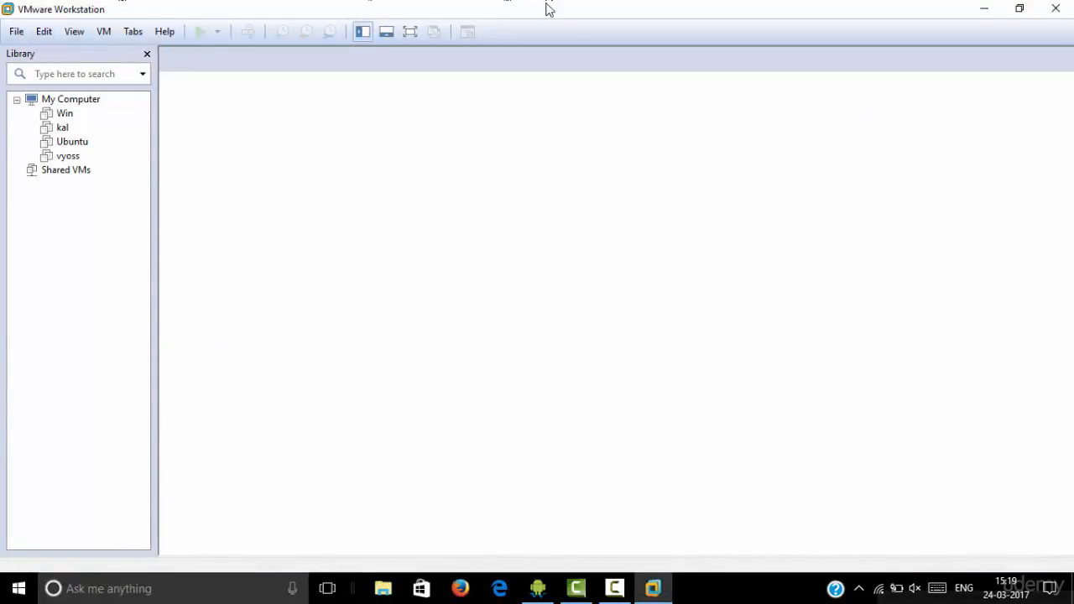
# Maximize VMware and start a new virtual machine with the Typical configuration
pyautogui.moveTo(546, 5); pyautogui.dragTo(544, 40)
pyautogui.doubleClick(544, 41)
pyautogui.click(16, 32)
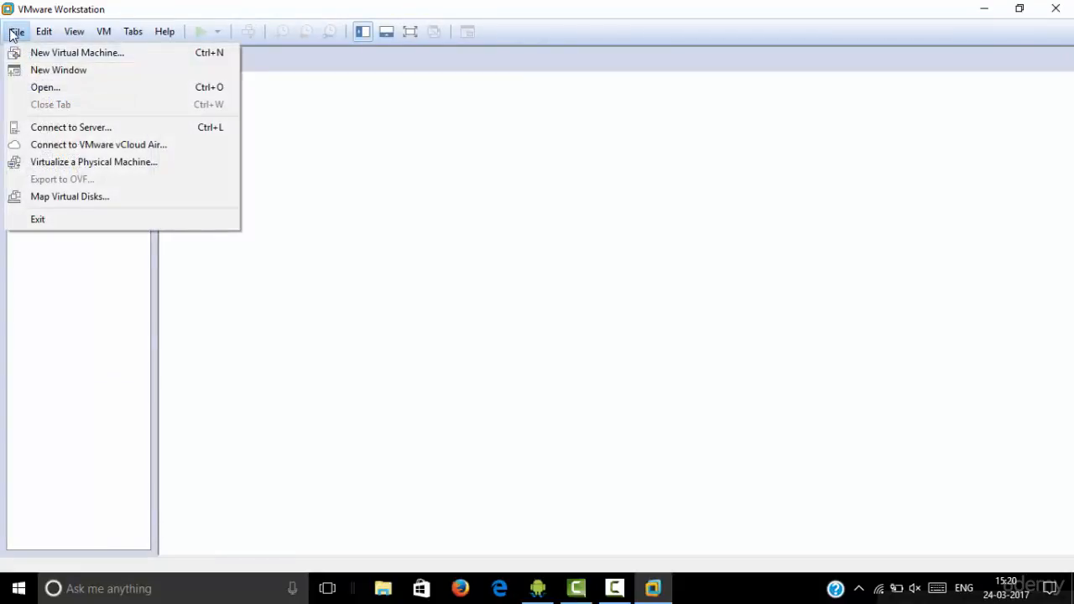
pyautogui.click(29, 49)
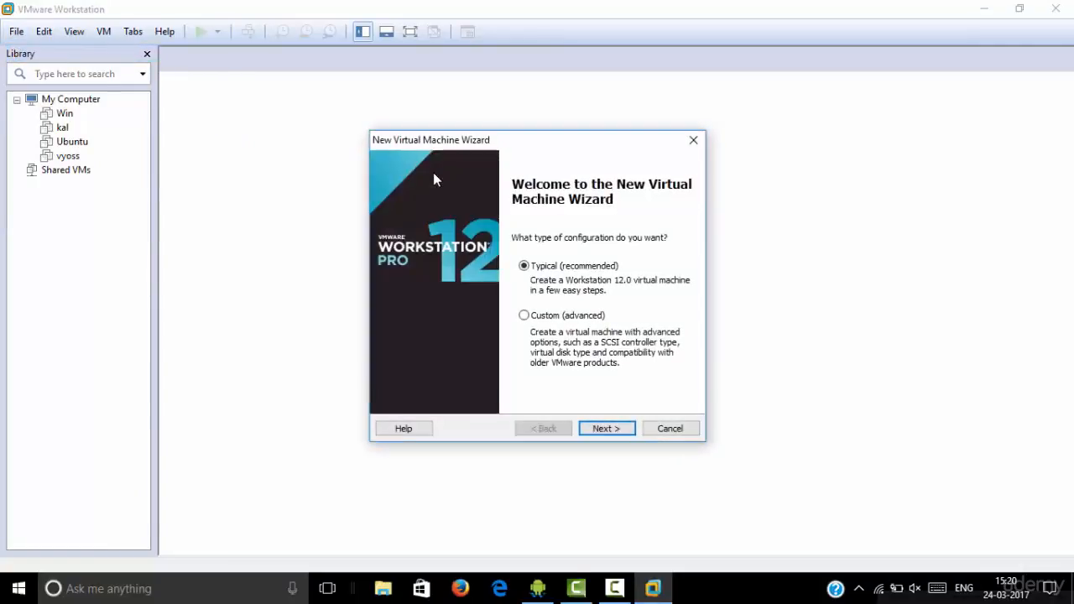
pyautogui.click(595, 429)
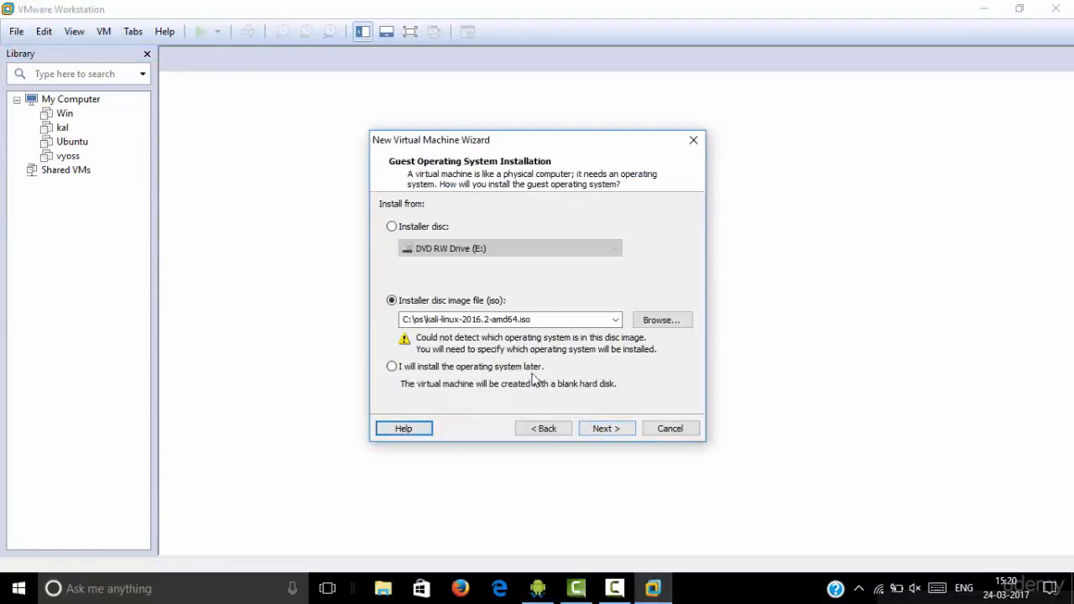
# Set C:\os\kali-linux-2016.2-amd64.iso as the installer disc image file
pyautogui.click(672, 318)
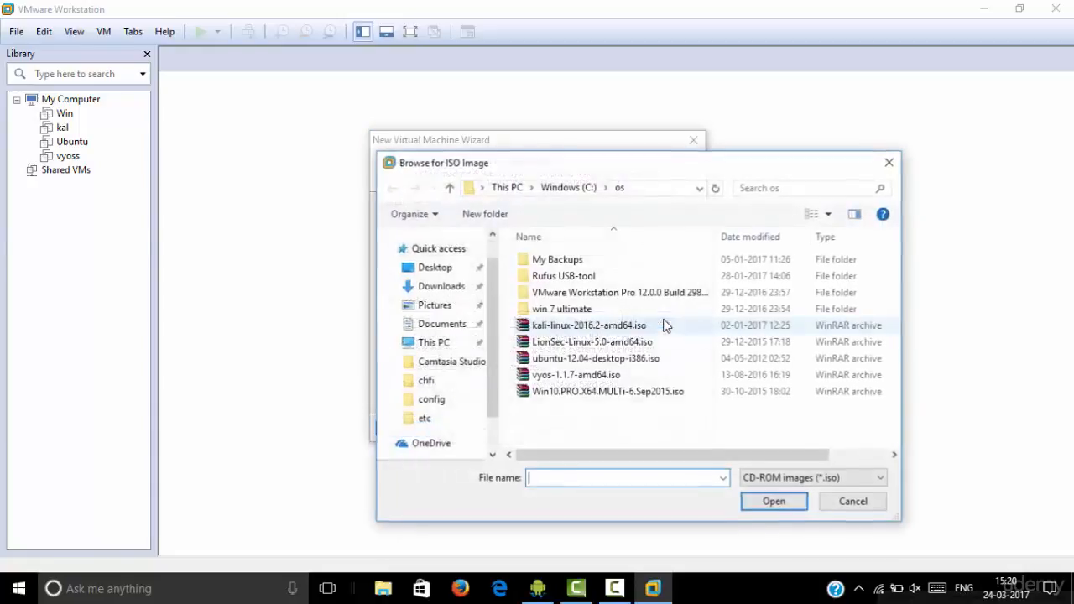
pyautogui.doubleClick(552, 156)
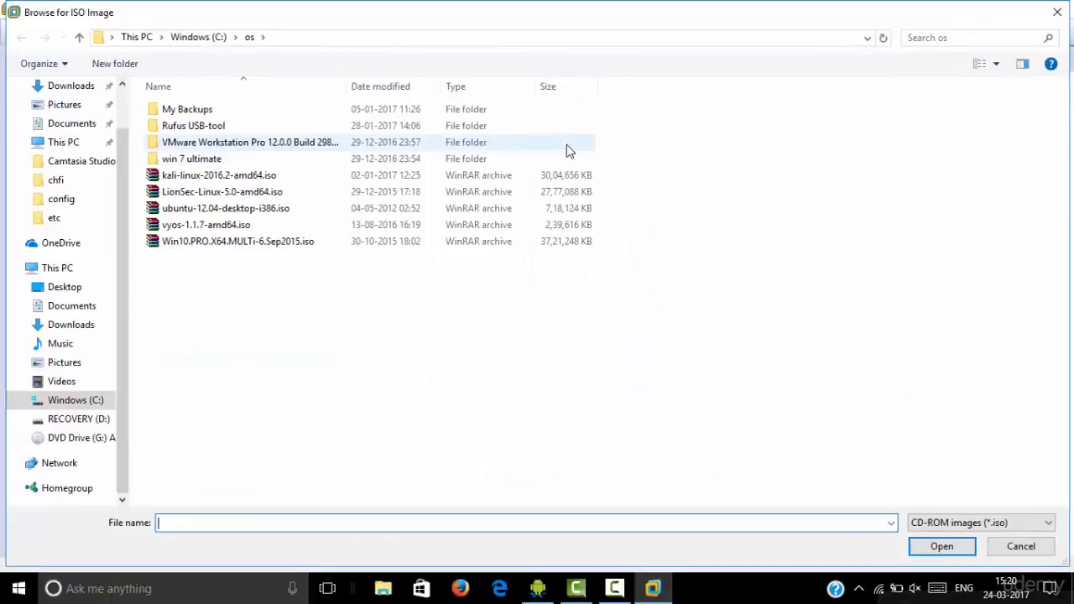
pyautogui.doubleClick(491, 22)
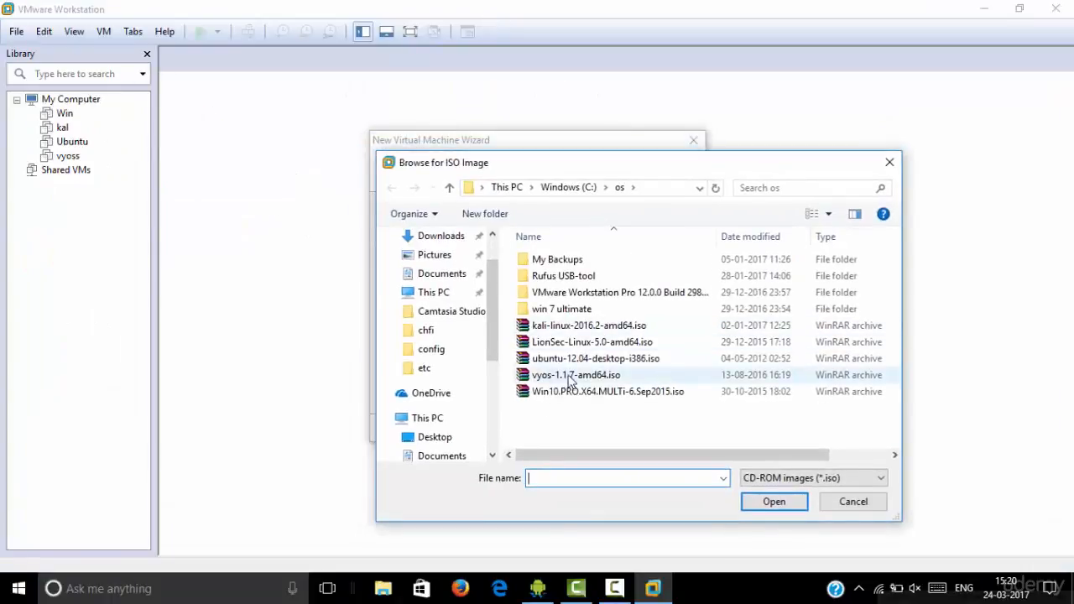
pyautogui.doubleClick(558, 328)
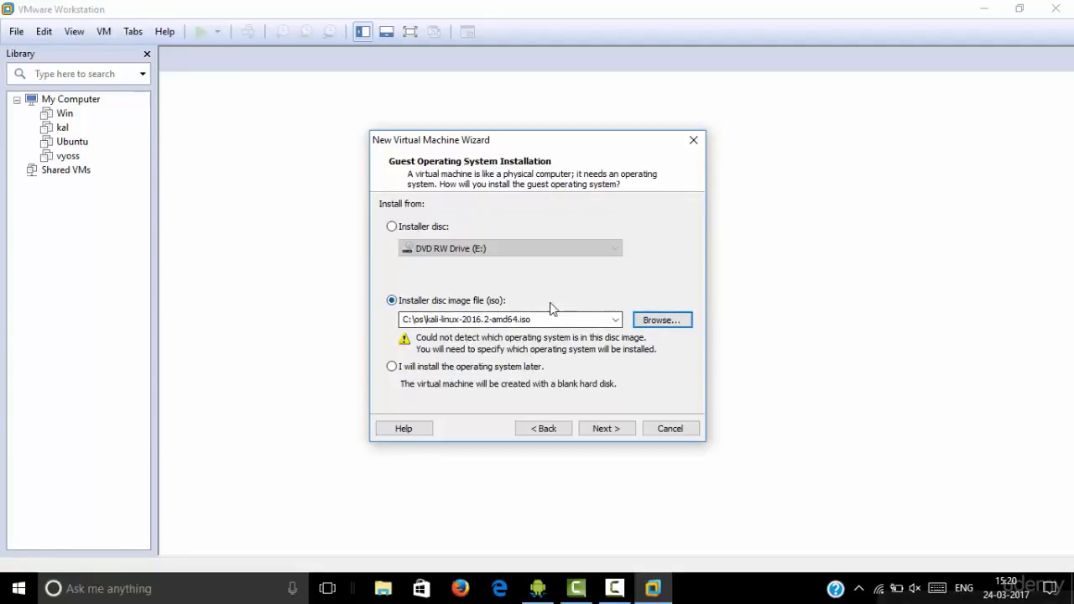
pyautogui.doubleClick(523, 319)
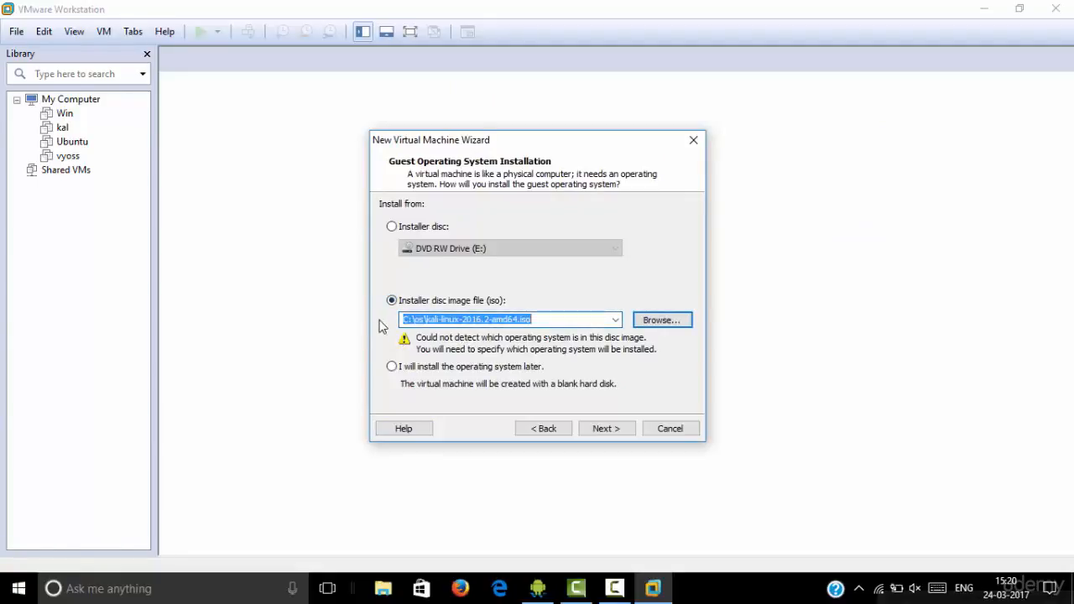
# Choose Linux, Debian 8.x 64-bit as the guest operating system
pyautogui.click(611, 429)
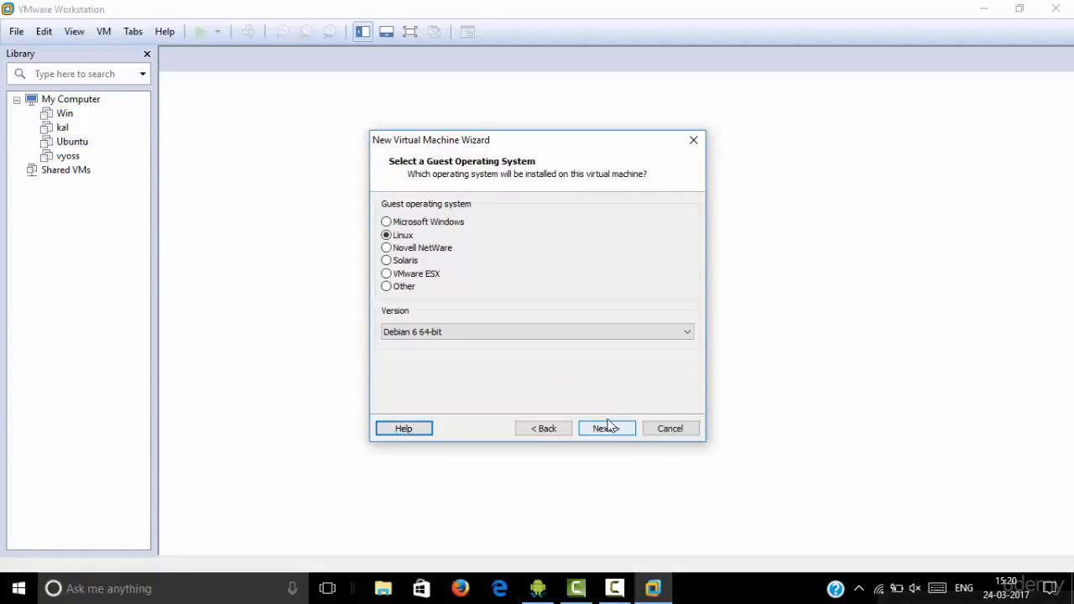
pyautogui.click(468, 335)
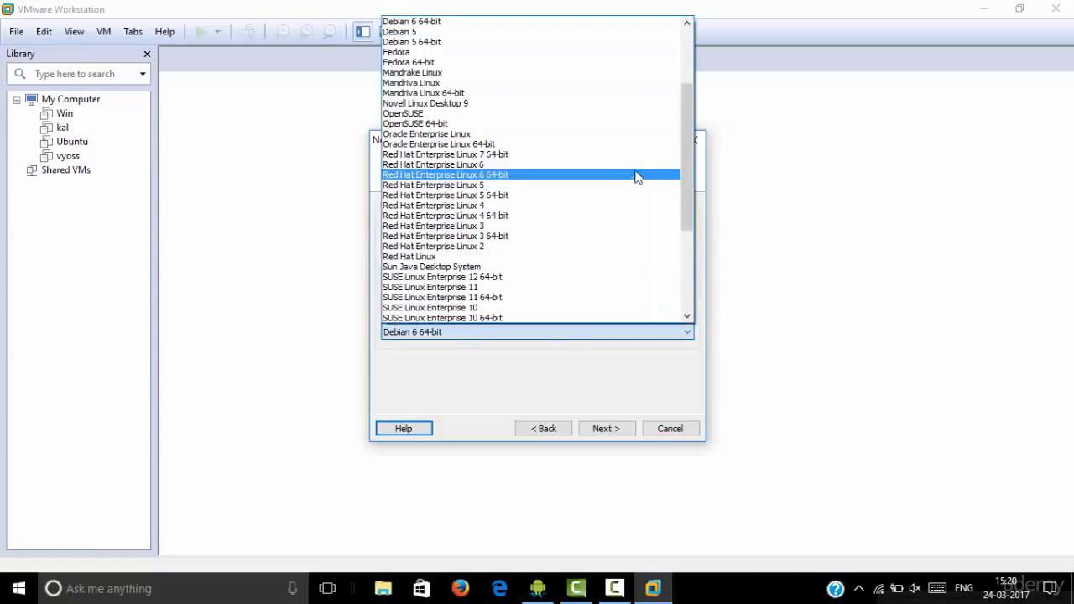
pyautogui.moveTo(681, 127); pyautogui.dragTo(688, 47)
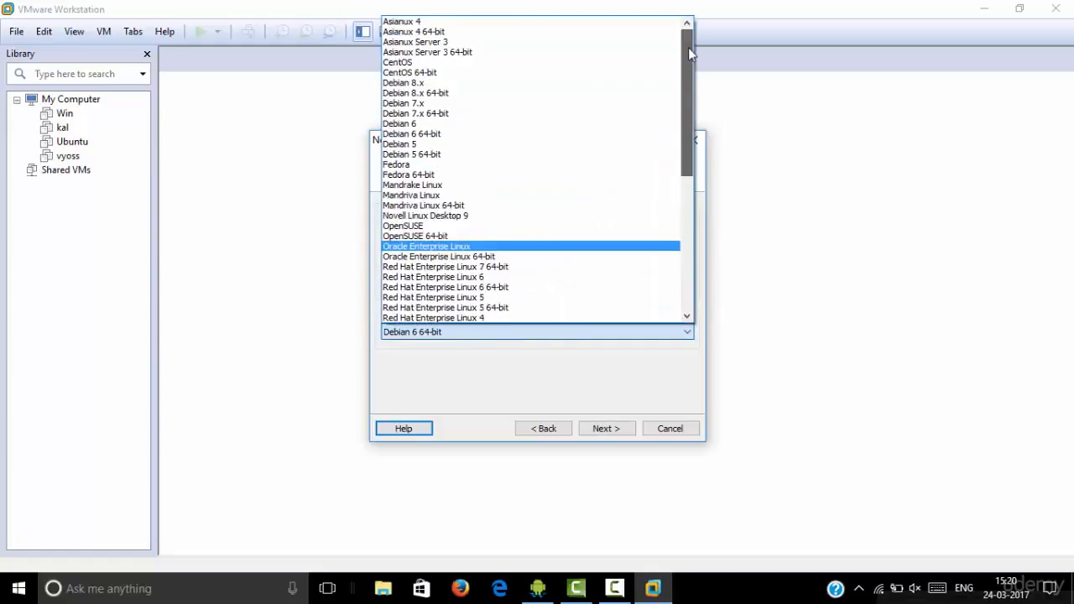
pyautogui.click(420, 93)
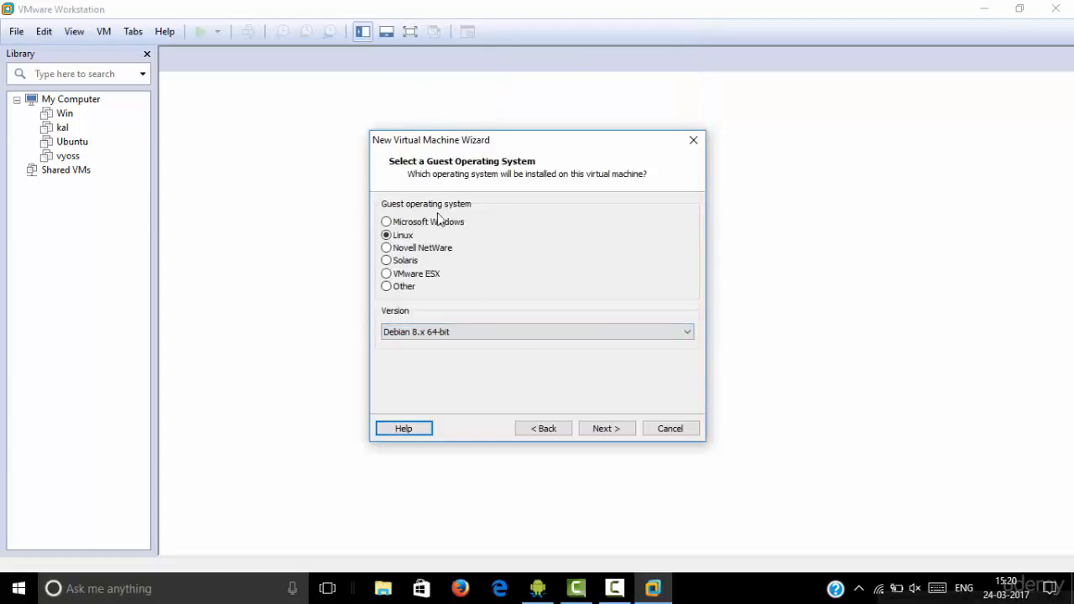
# Name the VM 'kali linux' and store its 25 GB disk as a single file
pyautogui.click(606, 429)
pyautogui.press('BackSpace')
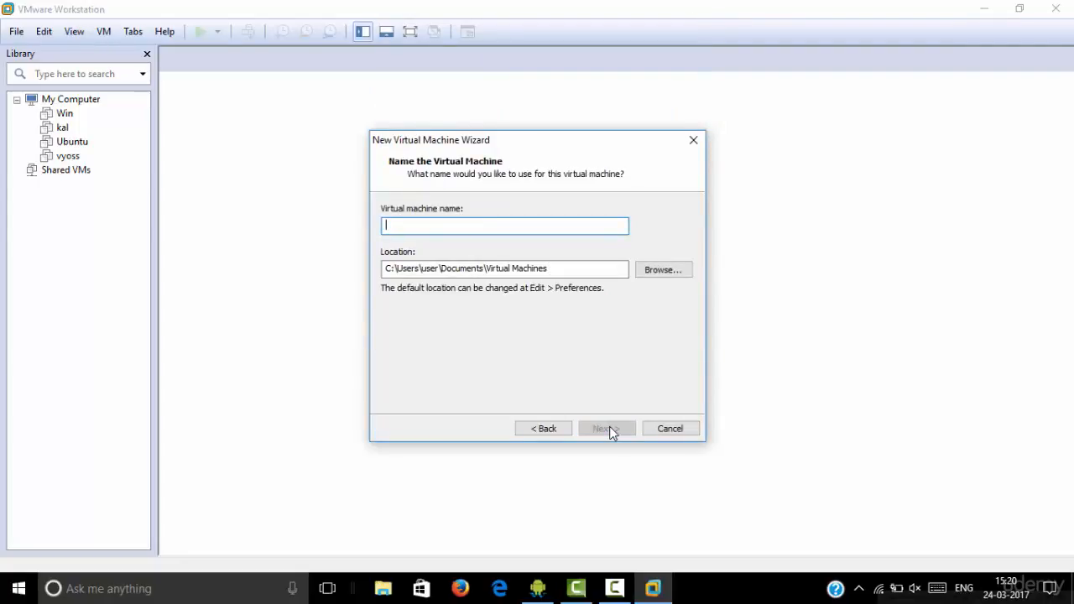
pyautogui.write('kali linux')
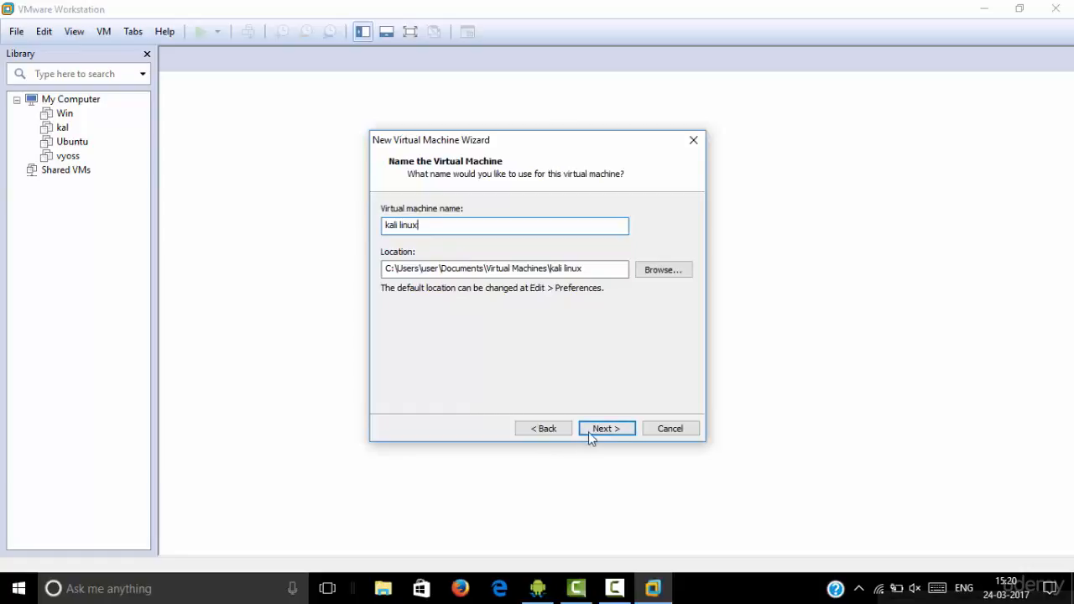
pyautogui.click(591, 430)
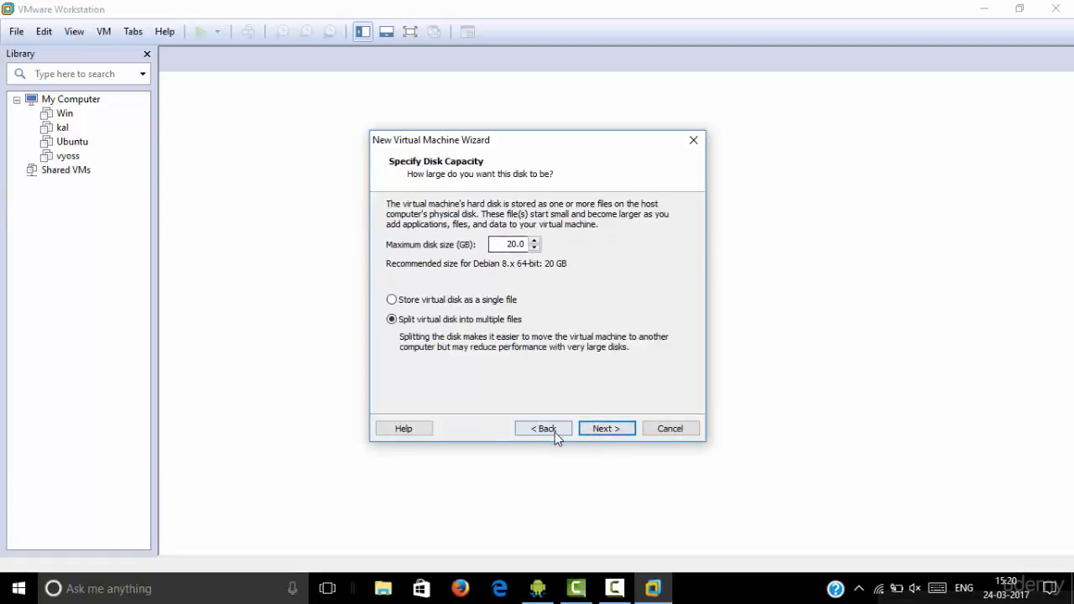
pyautogui.click(555, 432)
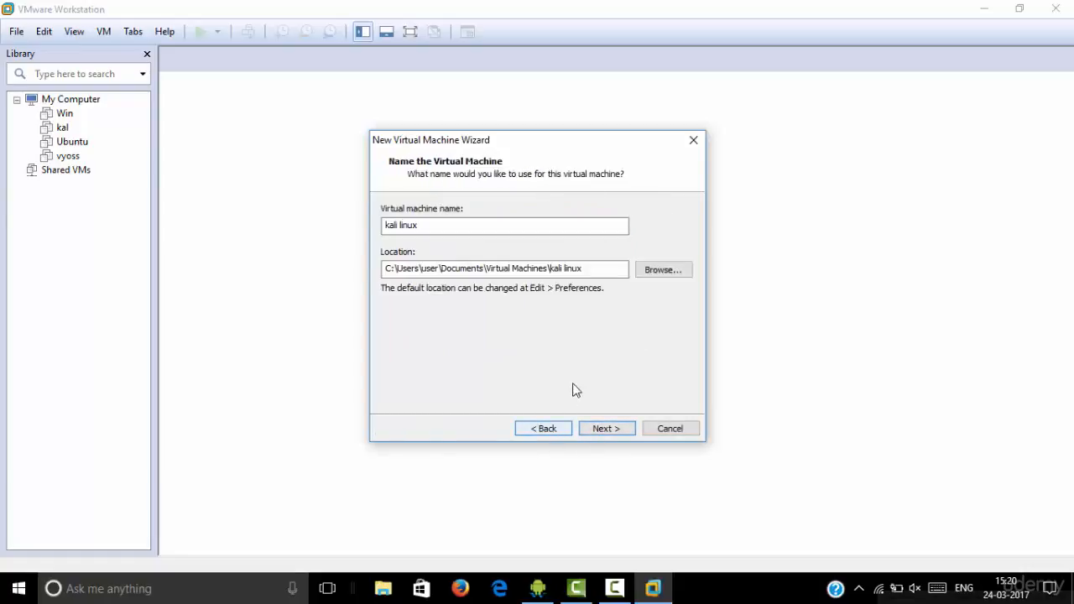
pyautogui.click(597, 428)
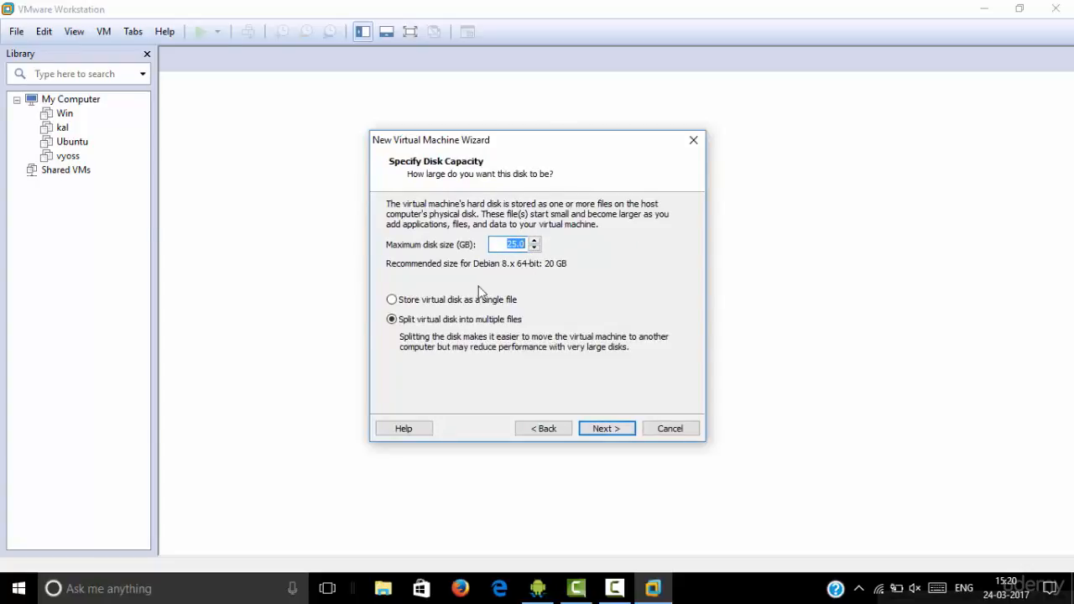
pyautogui.click(392, 300)
pyautogui.click(606, 429)
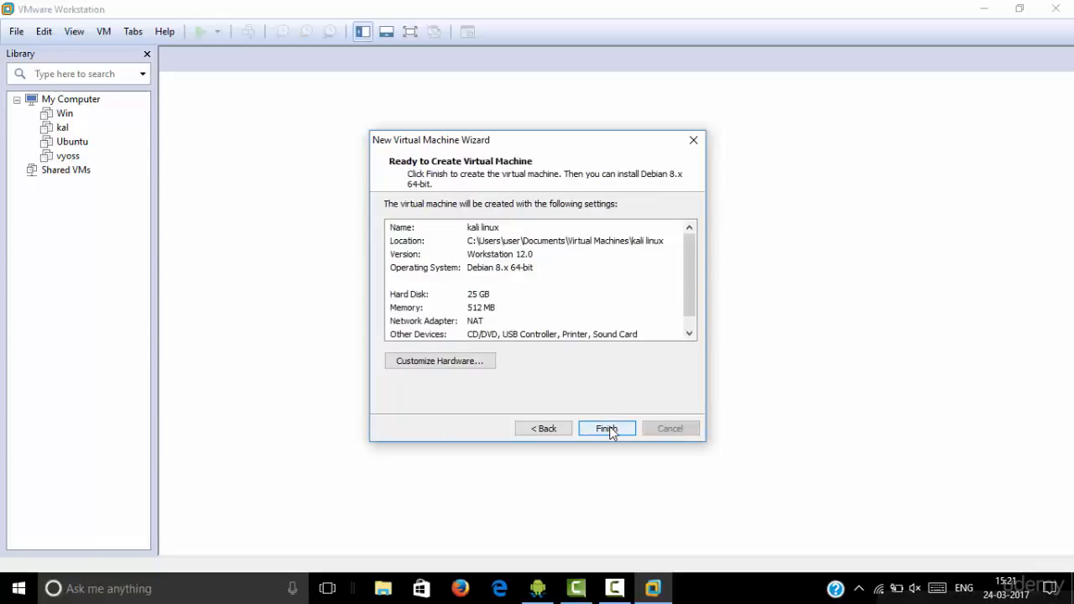
# Create the kali linux VM, power it on and highlight Graphical install in the boot menu
pyautogui.click(608, 430)
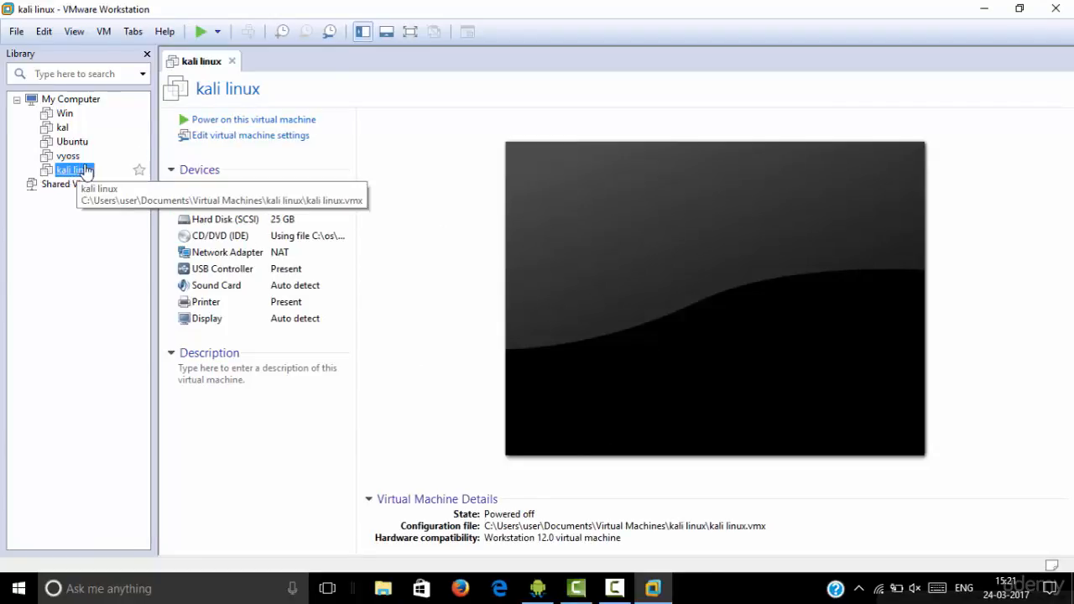
pyautogui.click(238, 124)
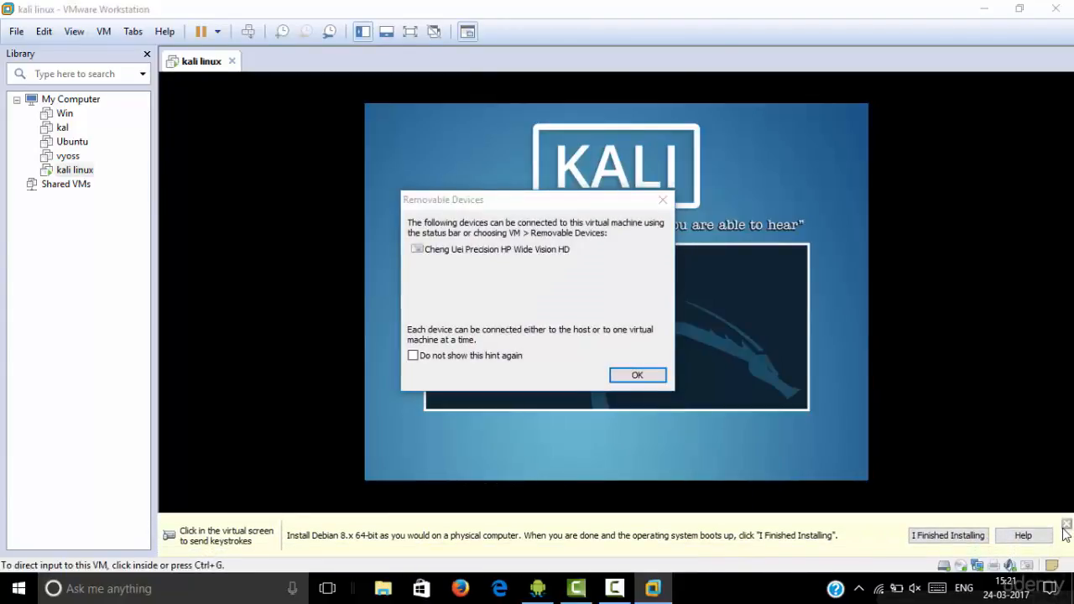
pyautogui.click(639, 377)
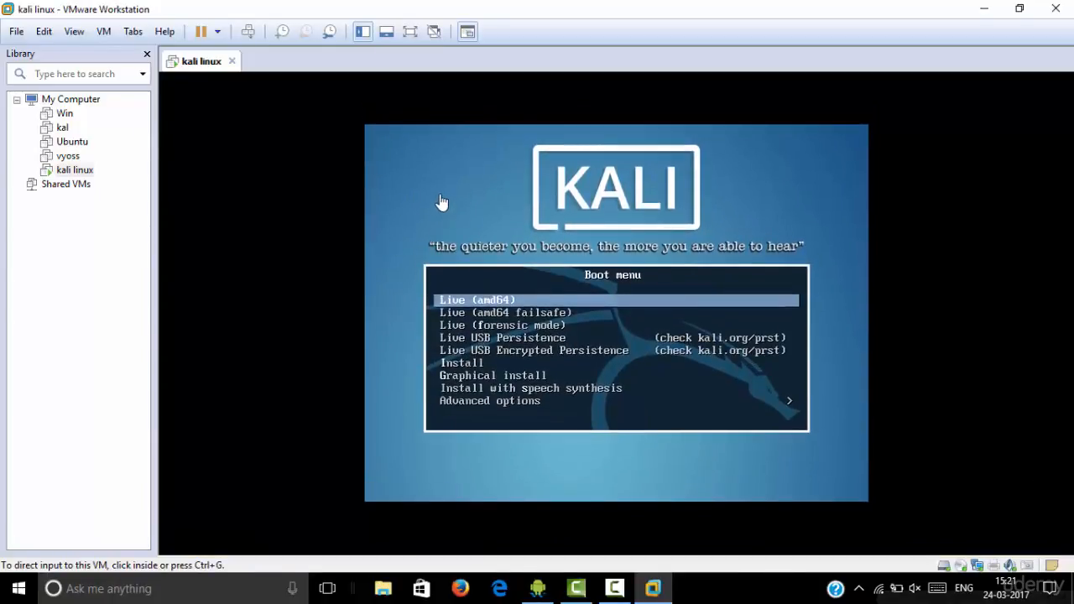
pyautogui.click(442, 202)
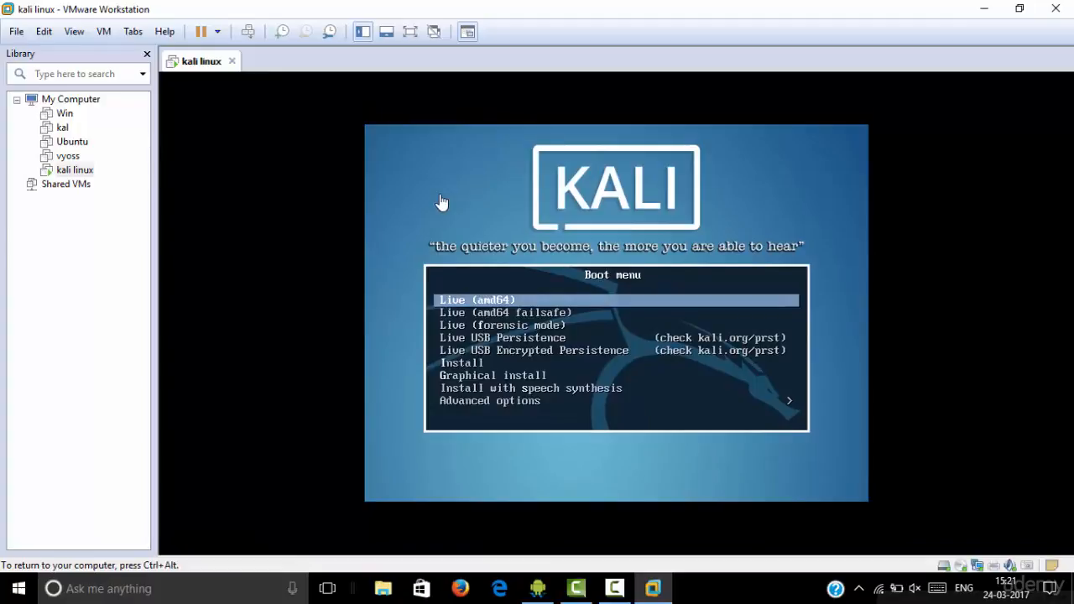
pyautogui.press('Down')
pyautogui.press('Down')
pyautogui.press('Down')
pyautogui.press('Down')
pyautogui.press('Down')
pyautogui.press('Down')
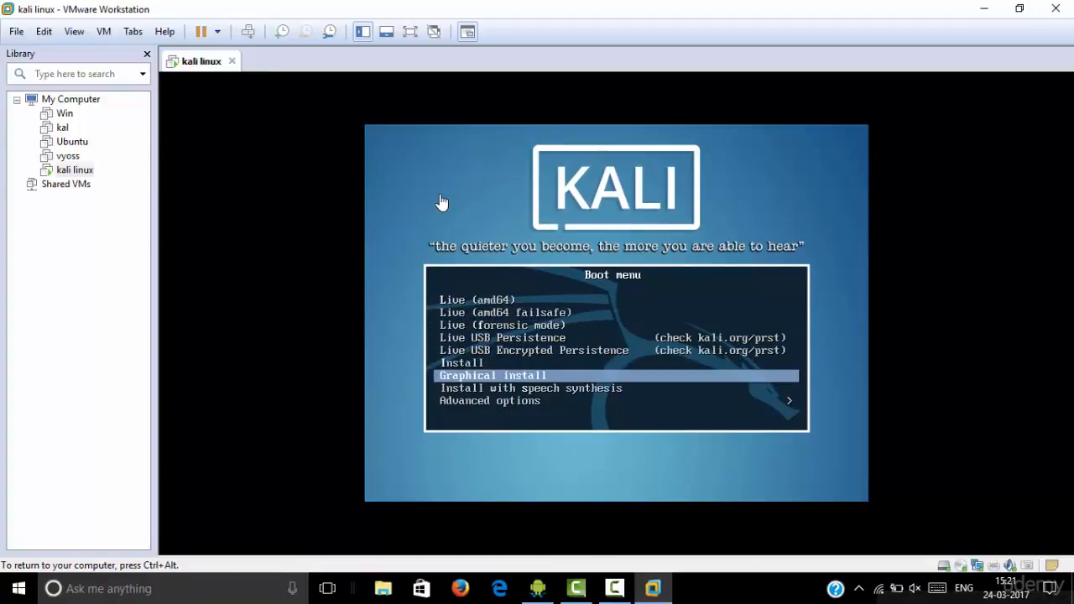
# Start the graphical installer and accept English, United States and the American English keymap
pyautogui.press('Return')
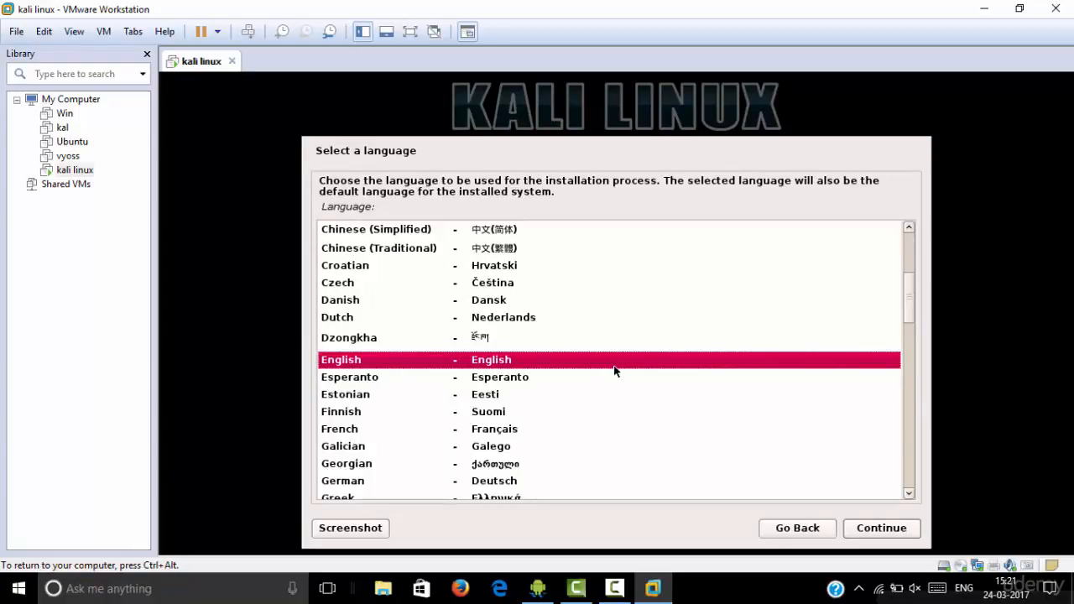
pyautogui.click(866, 531)
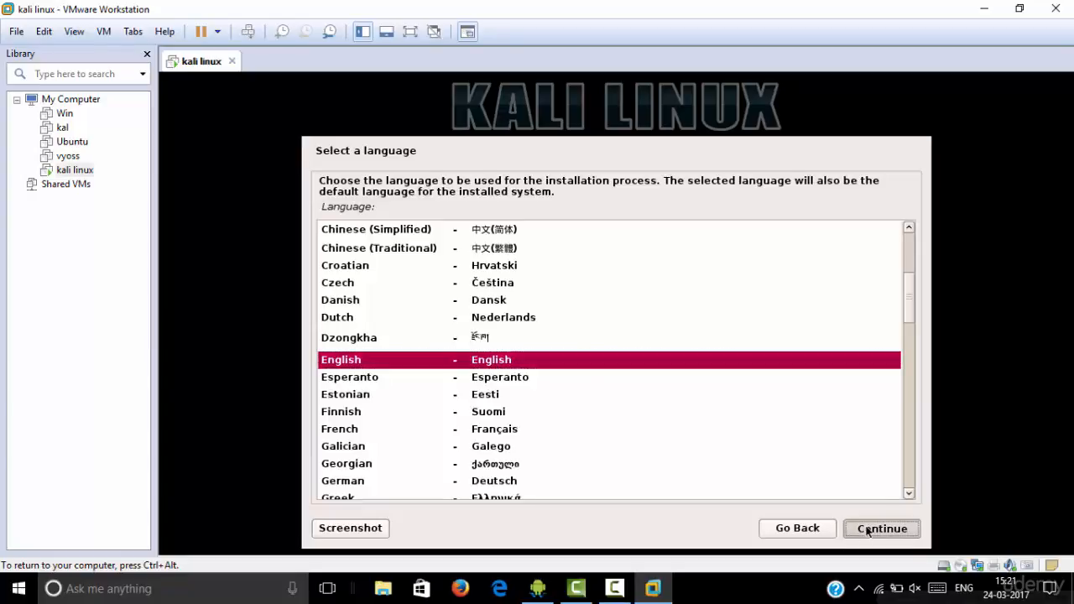
pyautogui.click(868, 531)
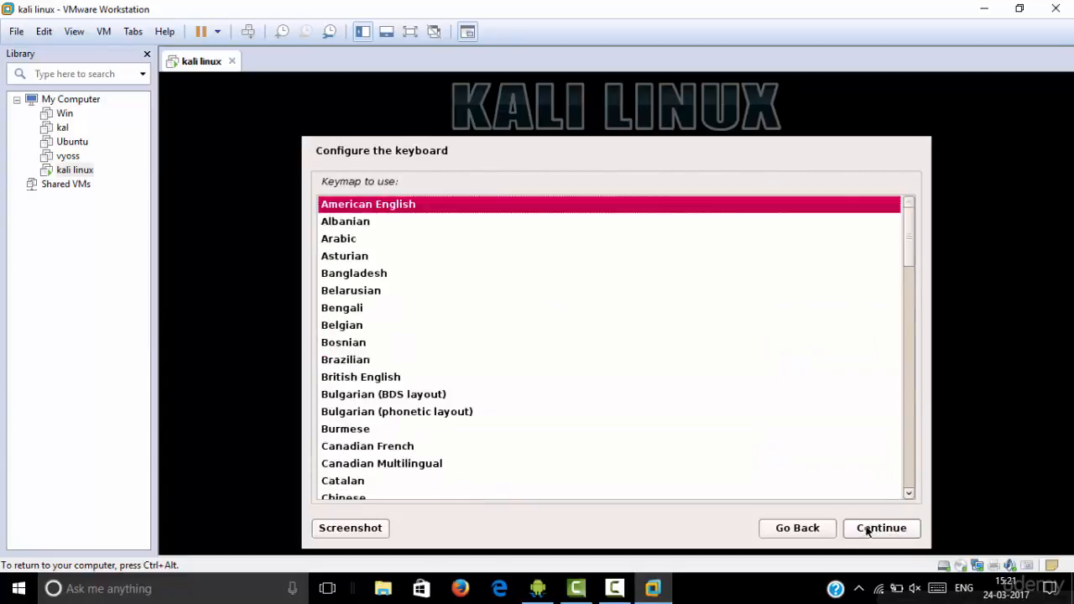
pyautogui.click(868, 531)
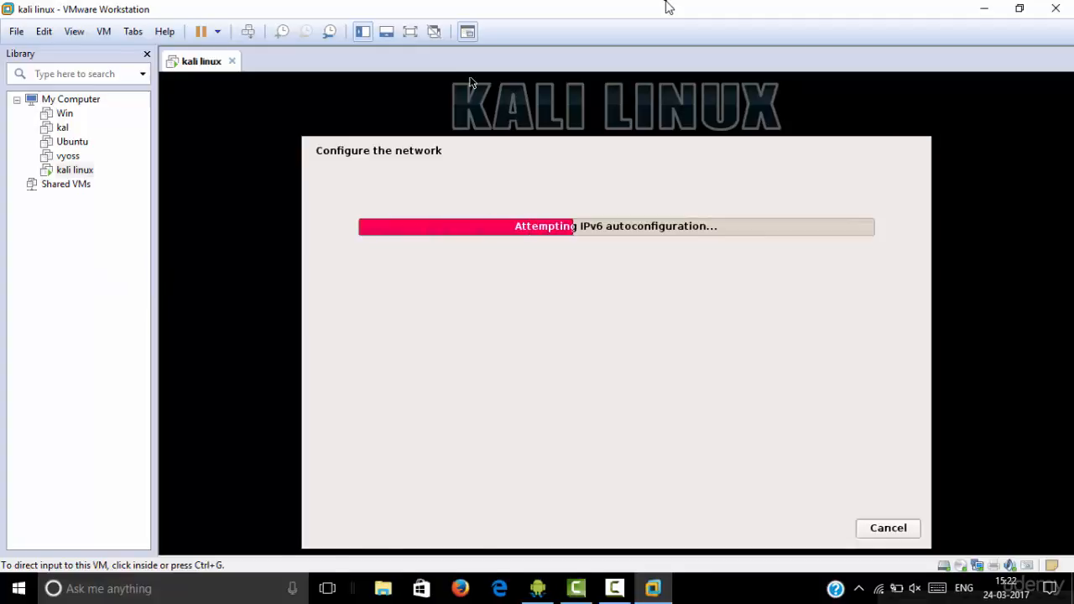
# Restore the window and accept hostname kali with an empty domain name
pyautogui.moveTo(525, 9); pyautogui.dragTo(530, 23)
pyautogui.doubleClick(531, 23)
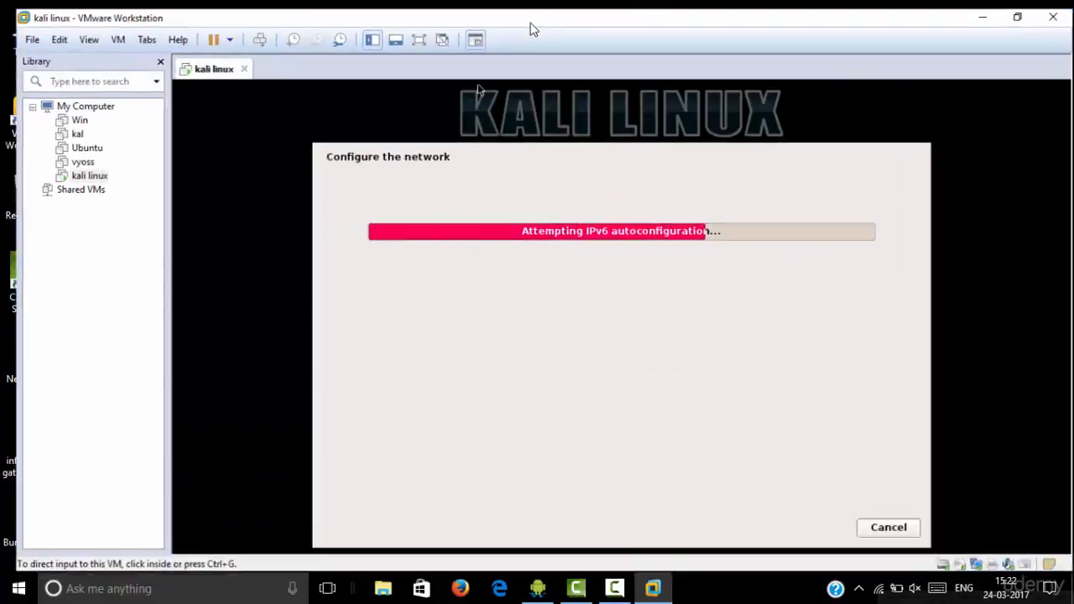
pyautogui.click(83, 317)
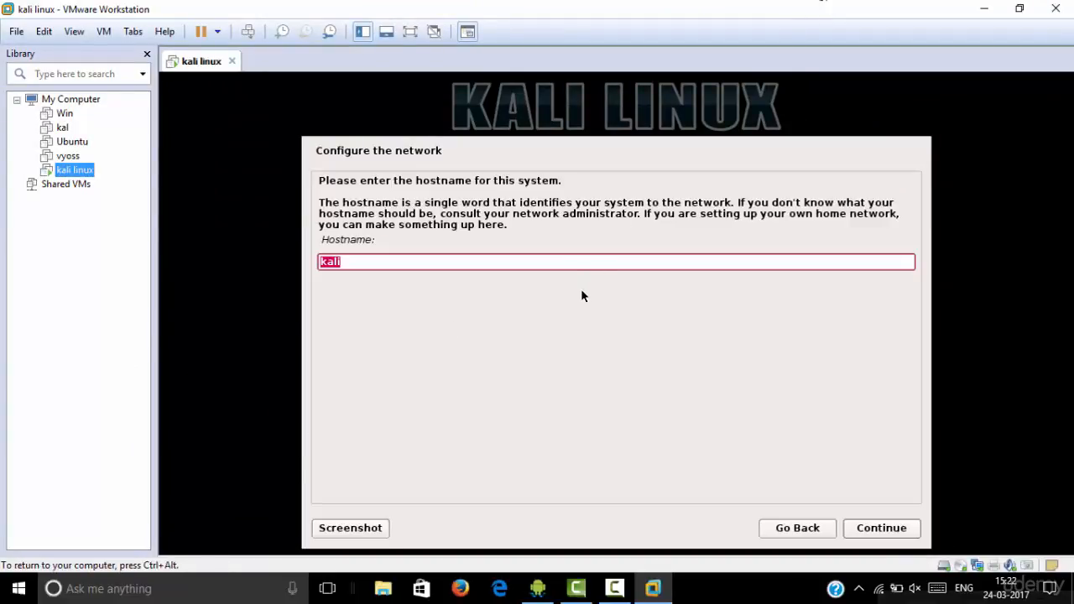
pyautogui.click(883, 529)
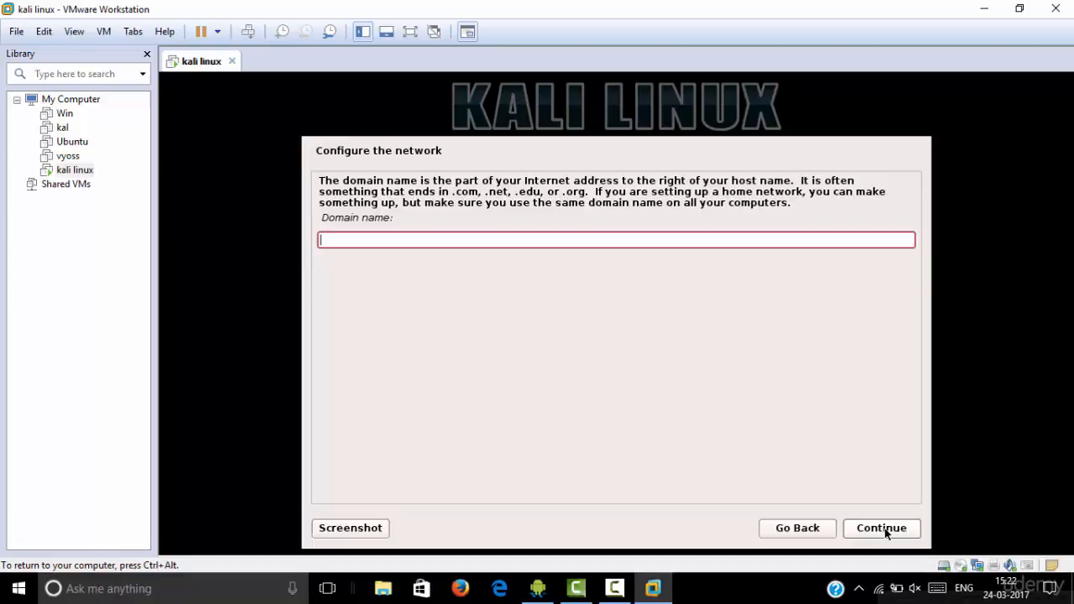
pyautogui.click(885, 531)
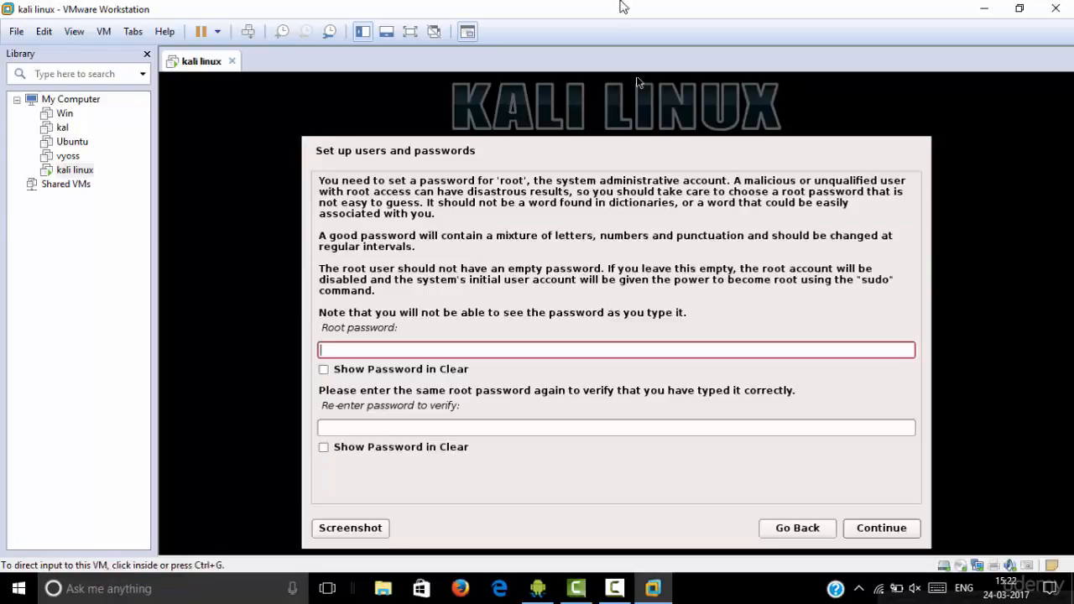
# Enter the root password in both fields and submit it
pyautogui.click(503, 308)
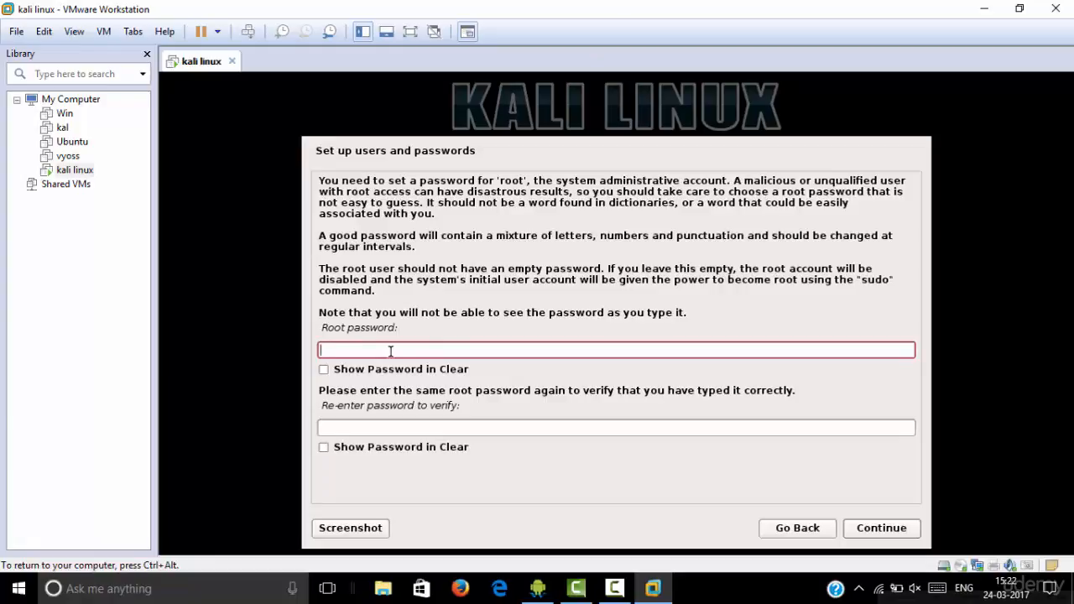
pyautogui.write('toor')
pyautogui.click(359, 427)
pyautogui.write('toor')
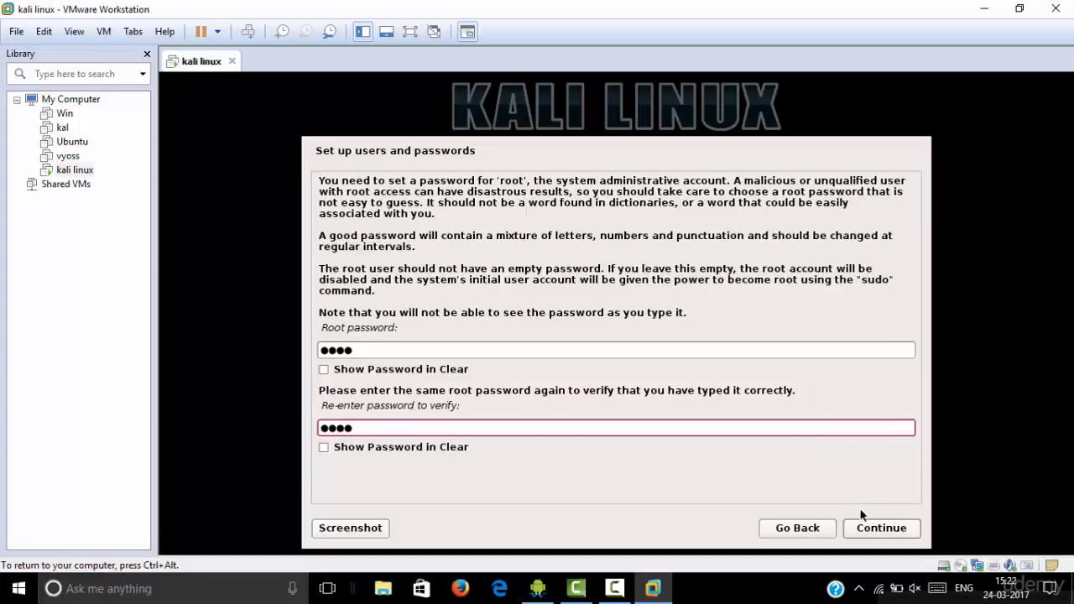
pyautogui.click(878, 527)
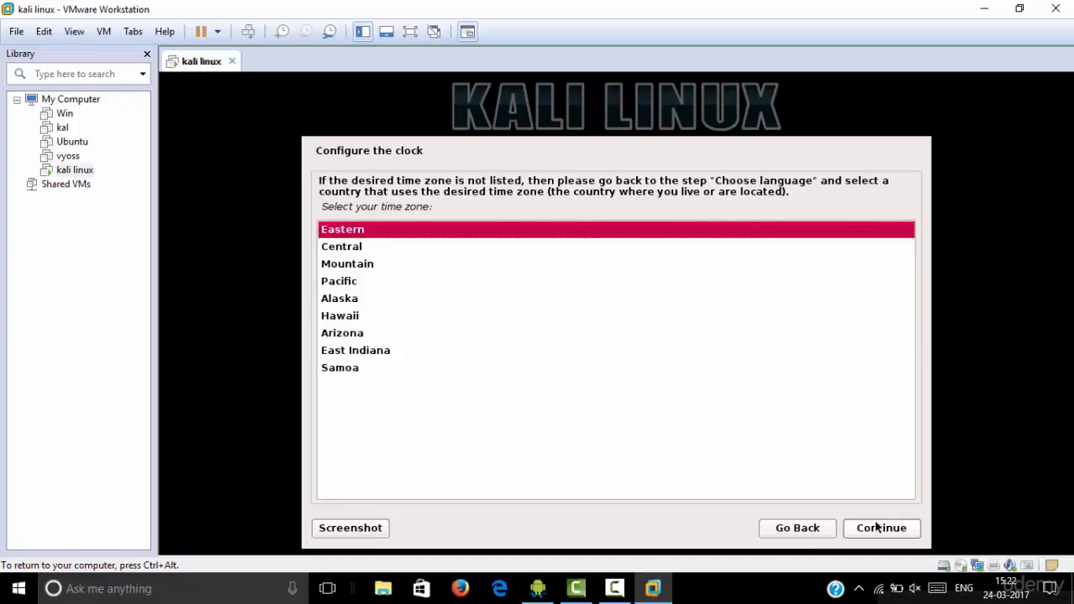
# Keep Eastern time and guided-partition the whole 26.8 GB sda disk as one partition, confirming the write
pyautogui.click(878, 527)
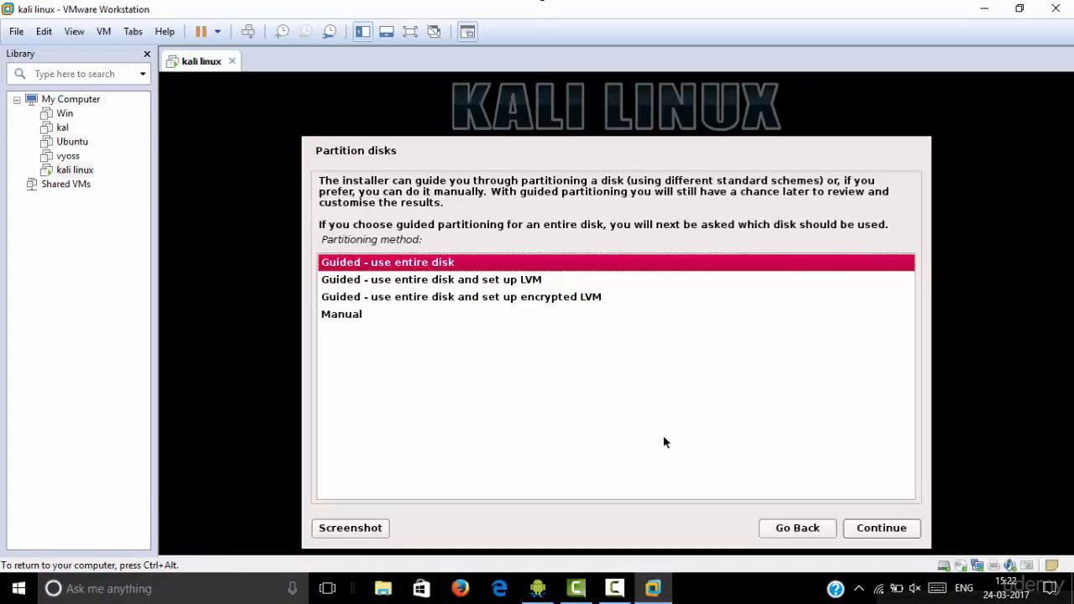
pyautogui.click(883, 529)
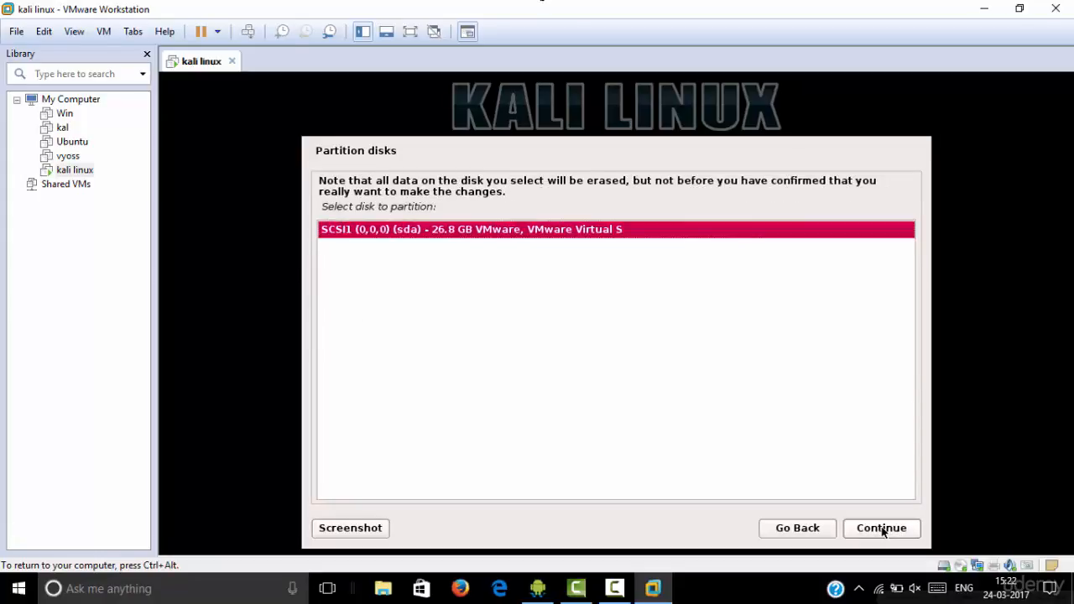
pyautogui.click(883, 528)
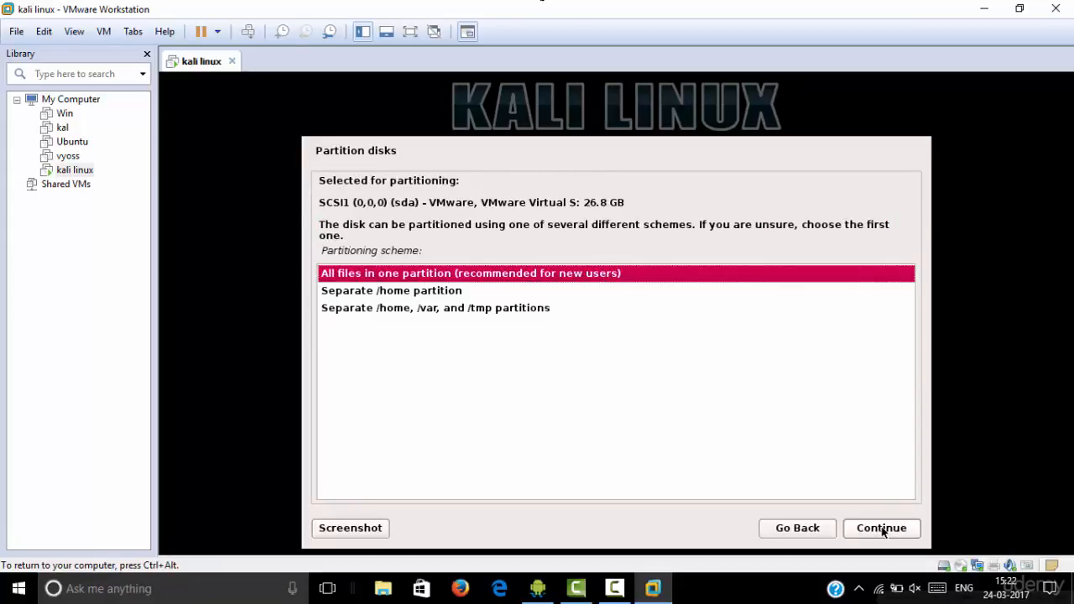
pyautogui.click(883, 529)
pyautogui.click(882, 530)
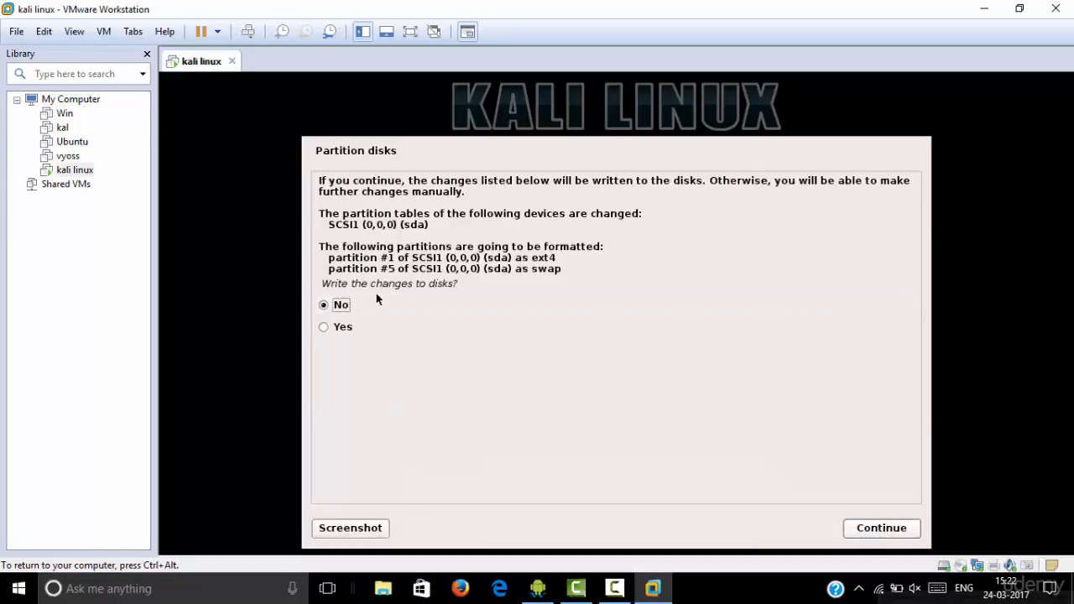
pyautogui.click(323, 328)
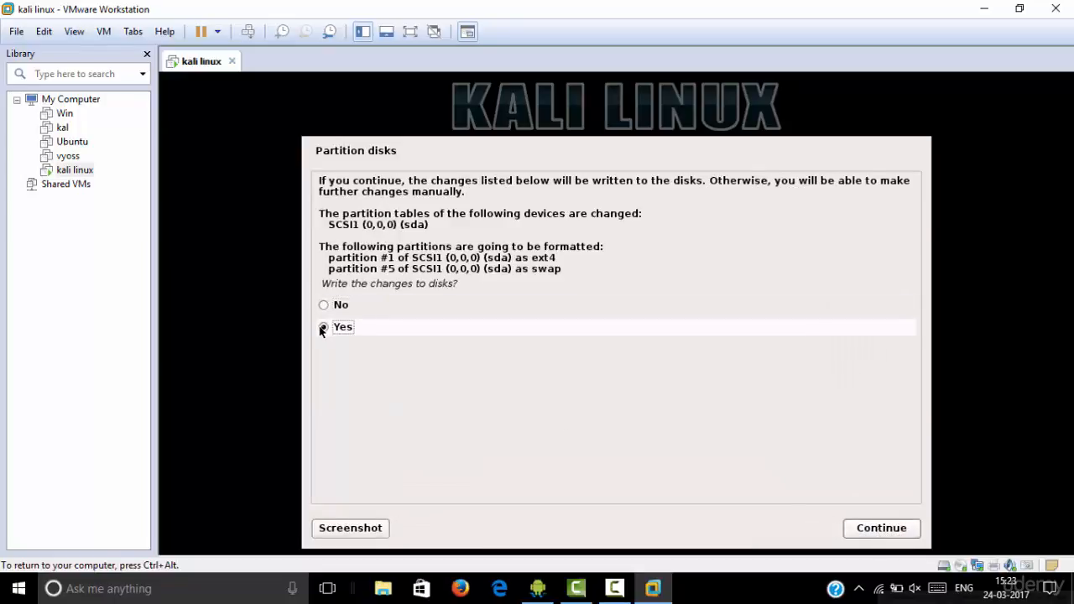
# Format the partitions and install the Kali base system until the network mirror question appears
pyautogui.click(876, 532)
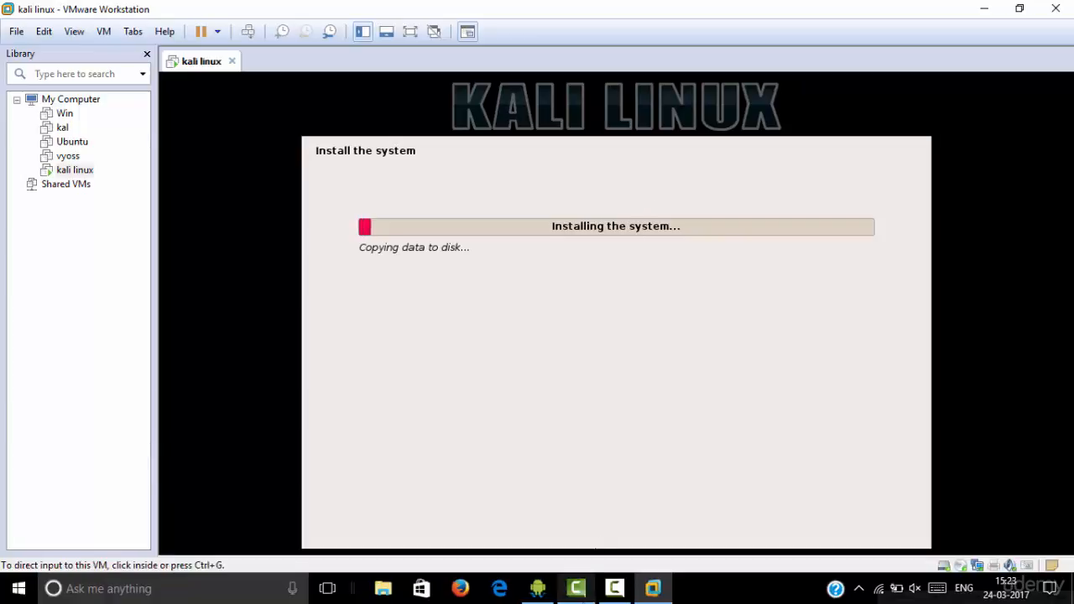
pyautogui.click(615, 588)
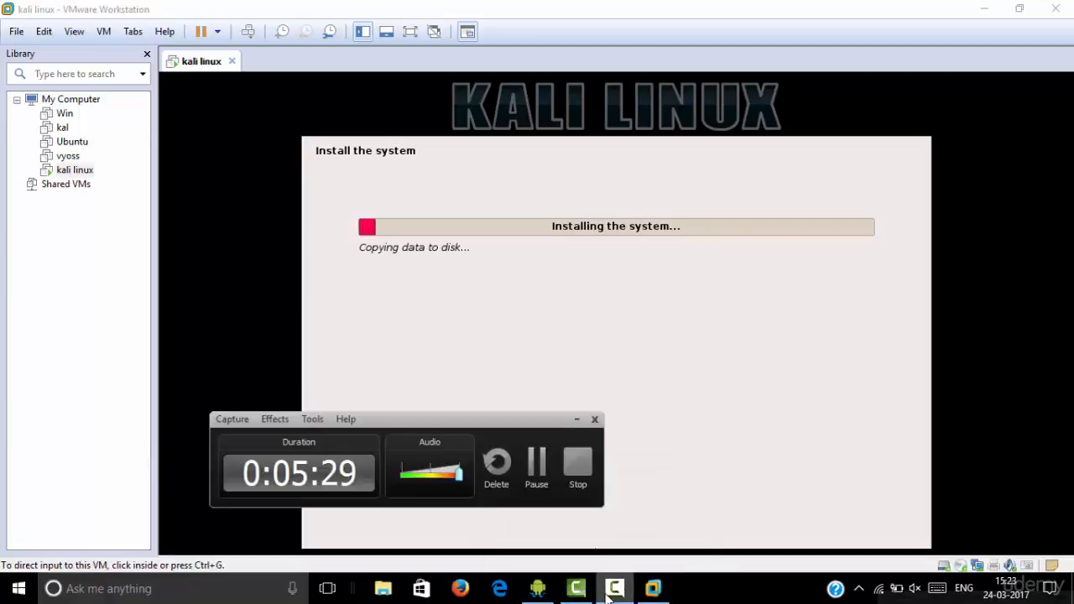
pyautogui.click(614, 589)
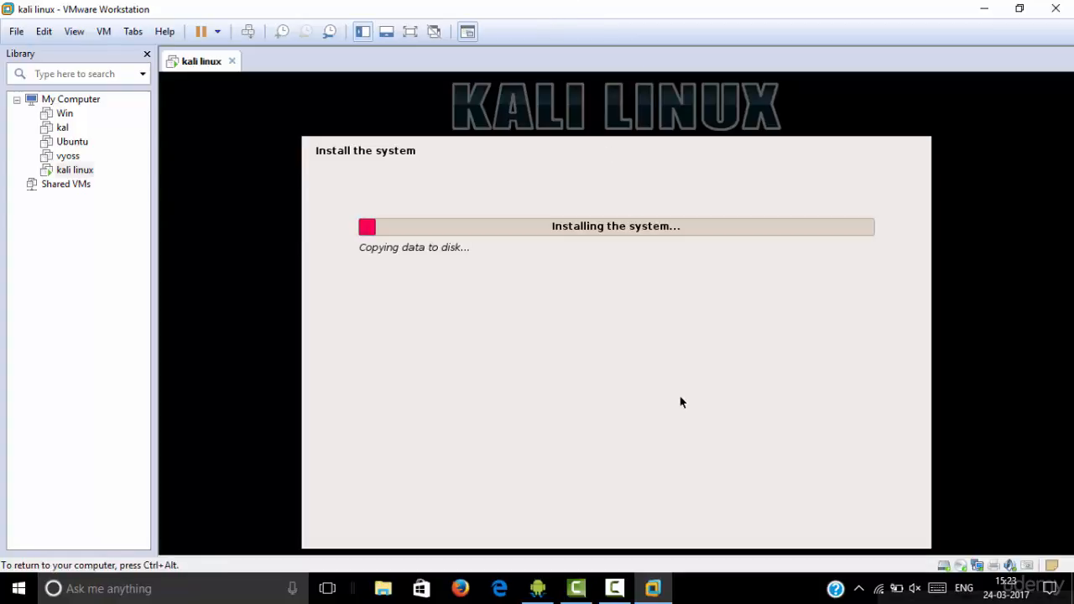
pyautogui.moveTo(614, 588)
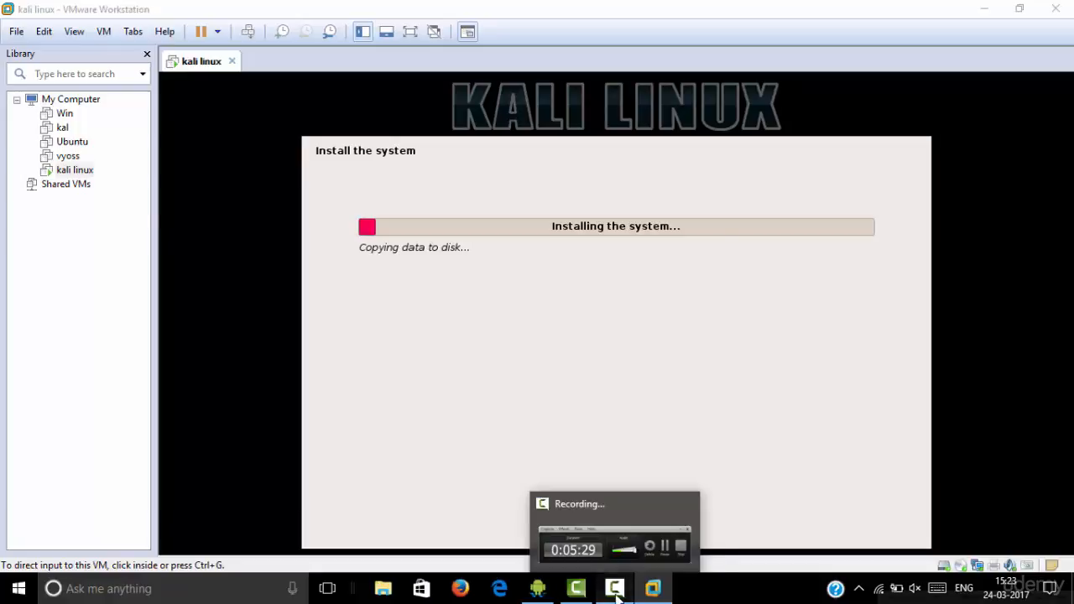
pyautogui.click(616, 589)
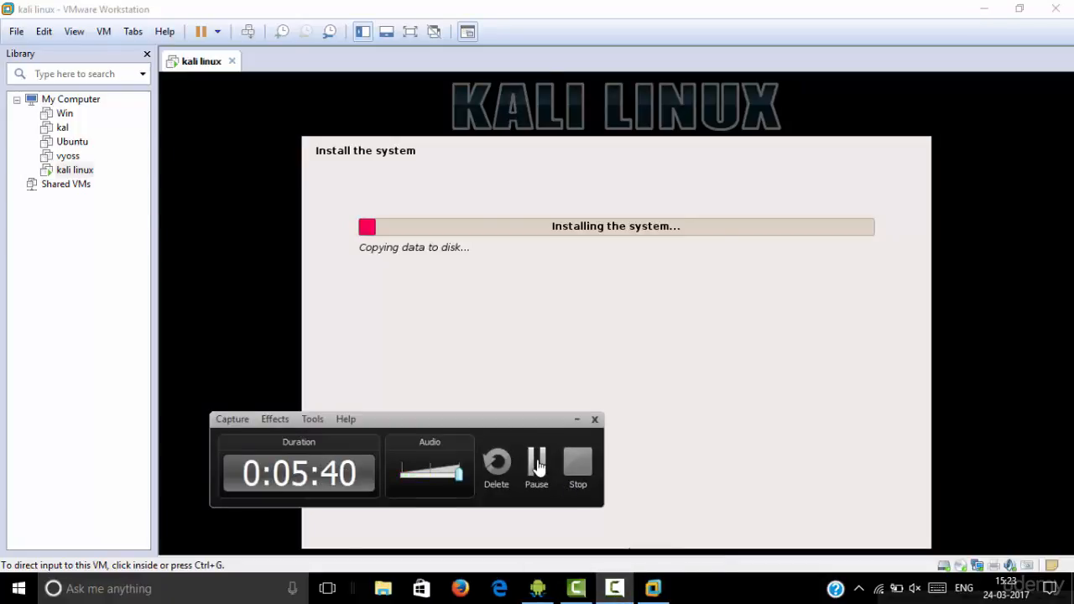
pyautogui.click(537, 464)
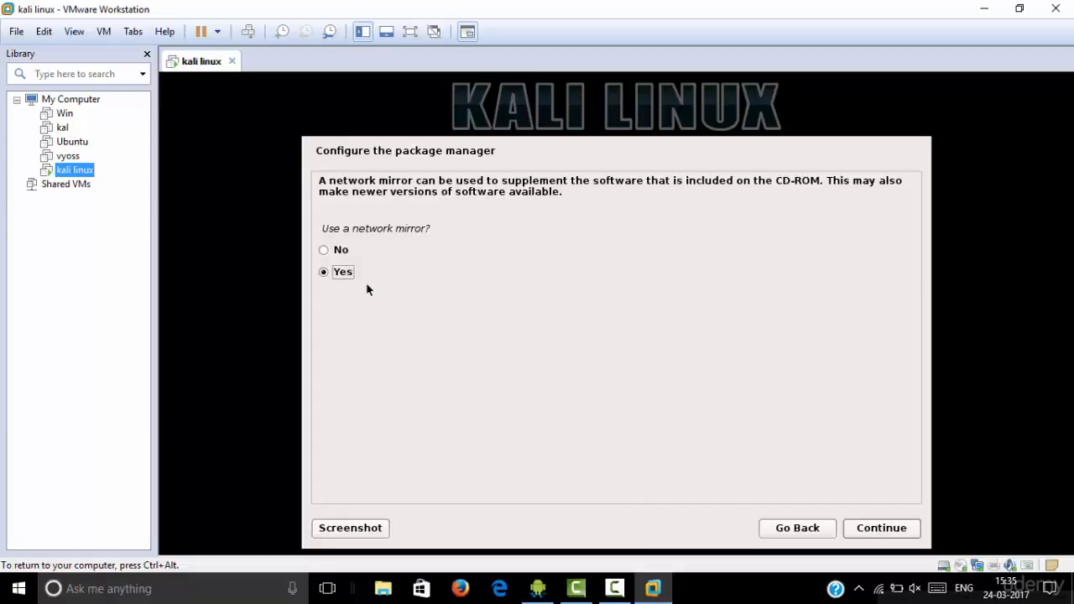
# Decline a network mirror, then answer Yes to installing GRUB to the master boot record
pyautogui.click(327, 254)
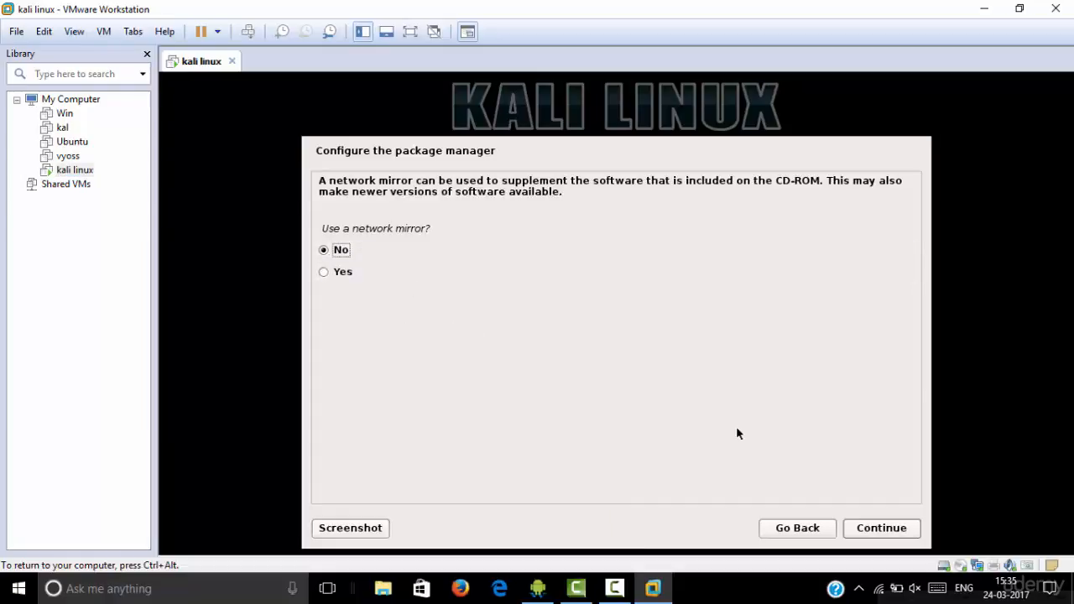
pyautogui.click(869, 529)
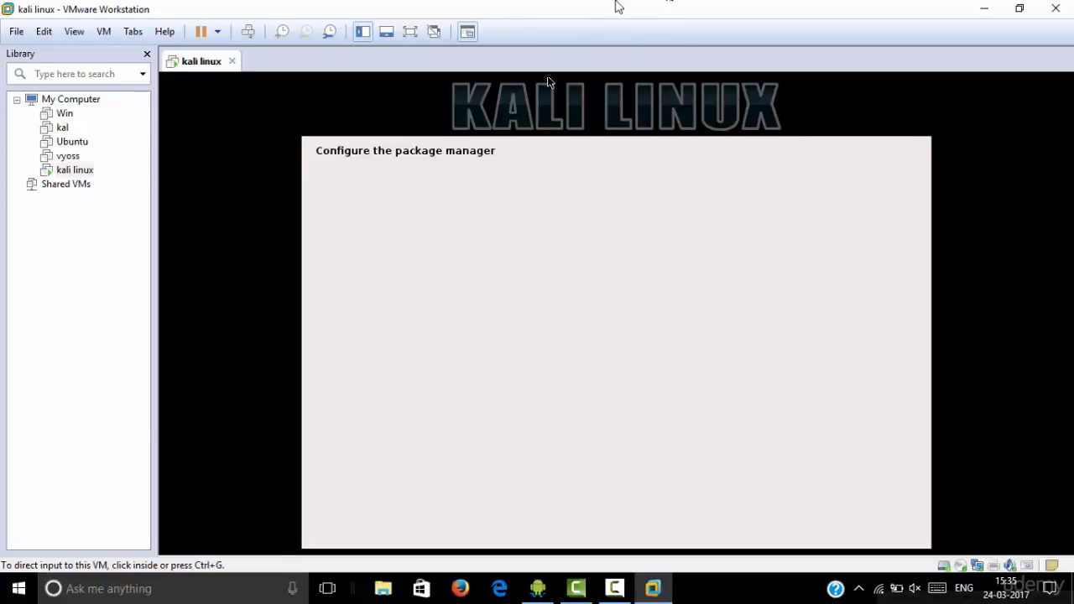
pyautogui.doubleClick(573, 13)
pyautogui.doubleClick(565, 53)
pyautogui.click(567, 342)
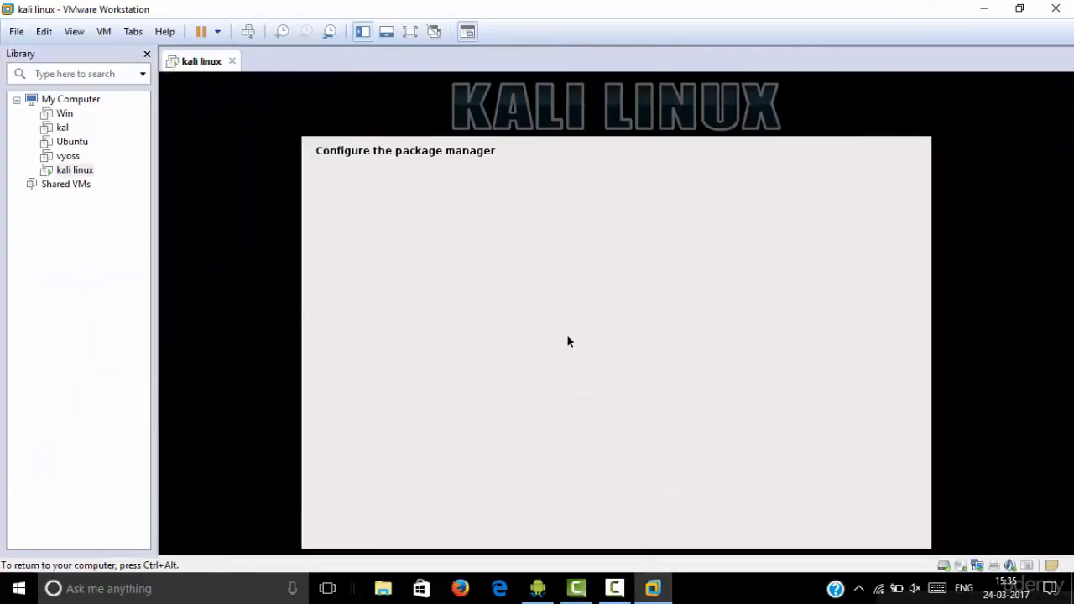
pyautogui.click(615, 588)
pyautogui.click(618, 587)
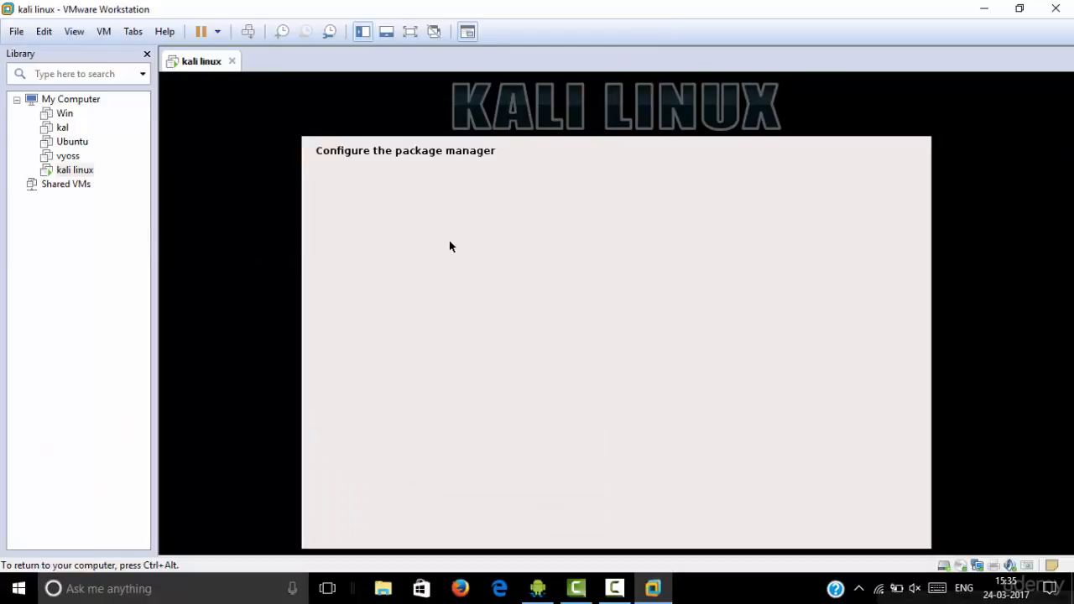
pyautogui.click(615, 588)
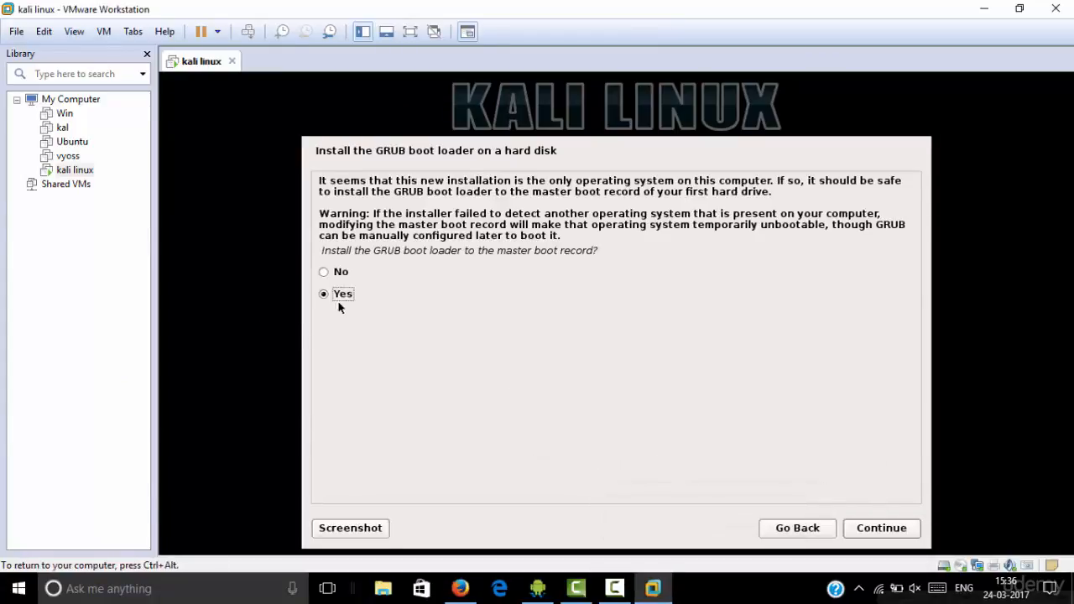
pyautogui.click(343, 297)
# Install the GRUB boot loader, choosing /dev/sda as the boot loader device
pyautogui.click(882, 534)
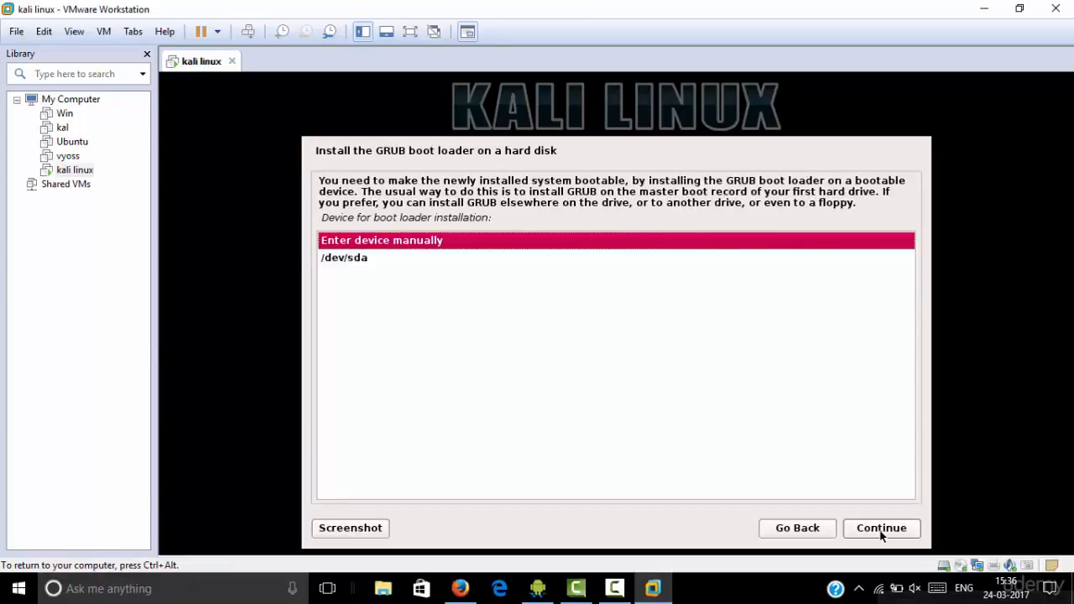
pyautogui.press('Down')
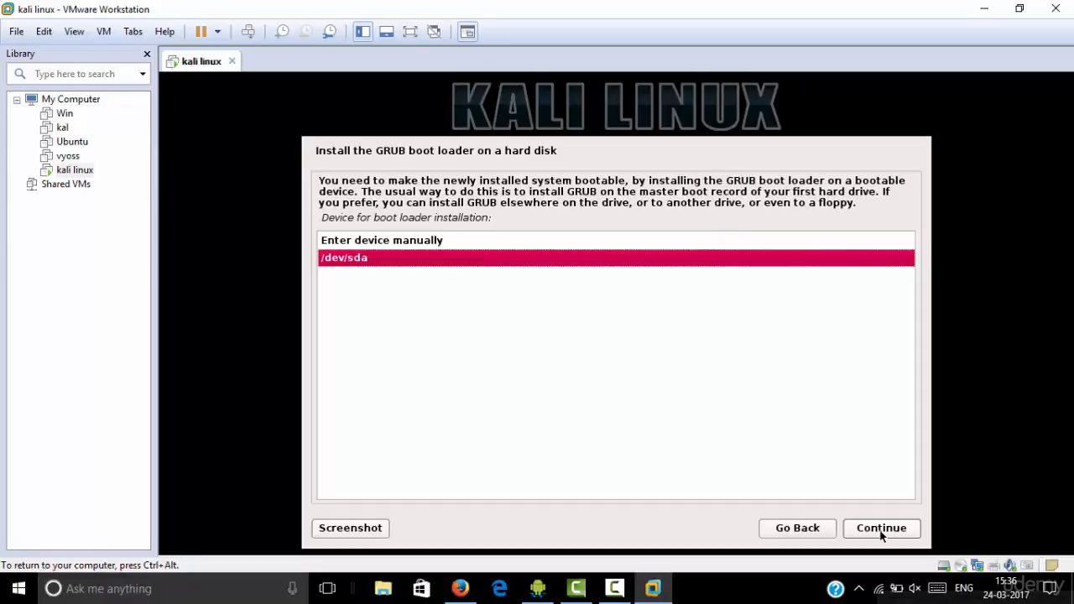
pyautogui.click(878, 529)
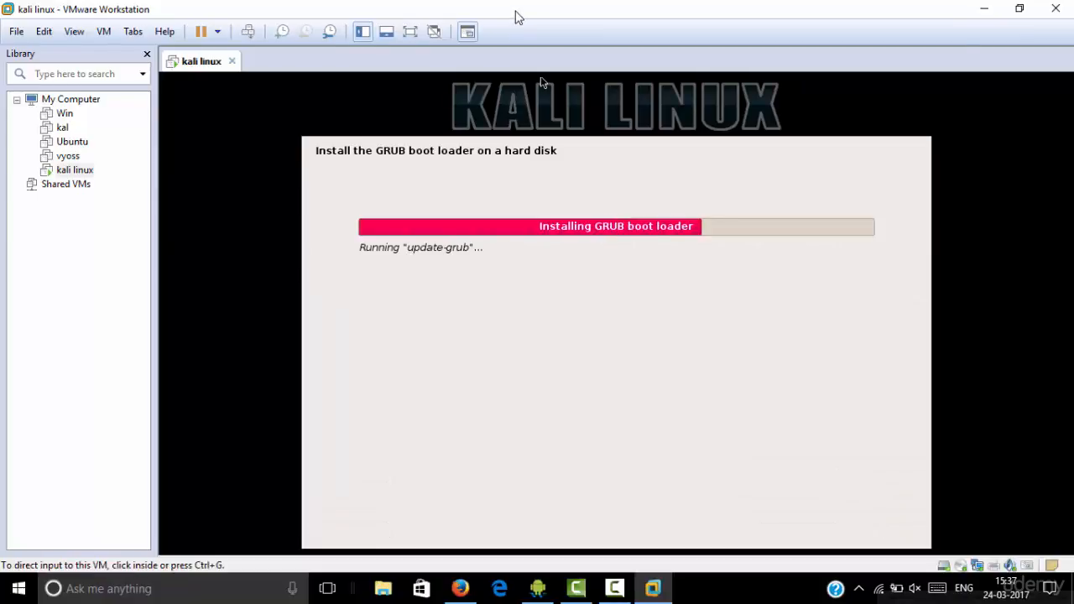
# Move keyboard input between the VM and the host while the installation runs
pyautogui.click(638, 81)
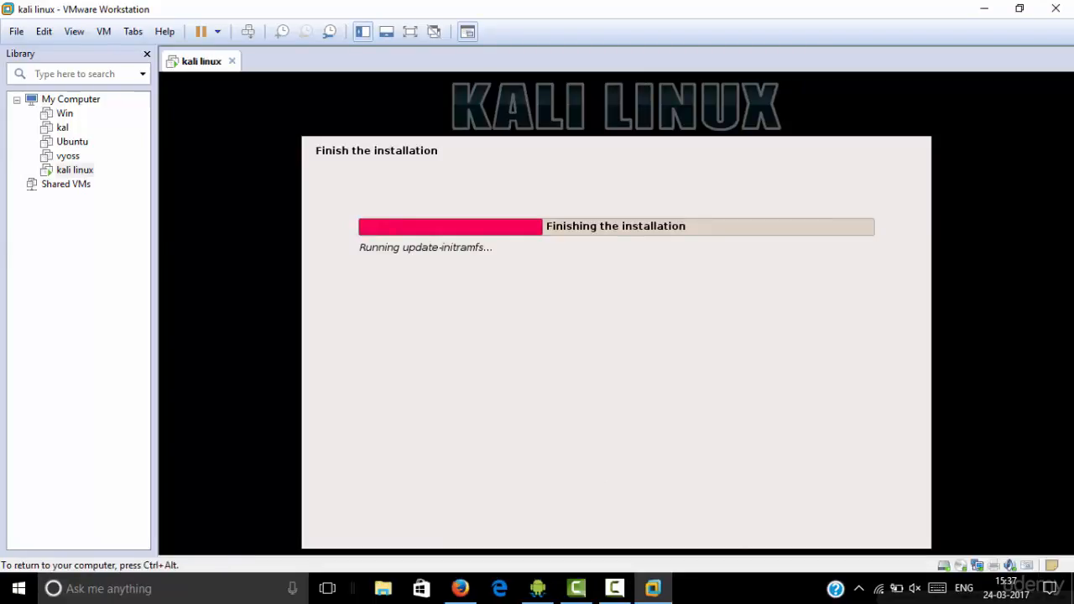
pyautogui.hotkey('ctrl', 'alt')
pyautogui.click(660, 81)
pyautogui.hotkey('ctrl', 'alt')
# Quit the Sophos Authentication Agent from the host's hidden tray icons
pyautogui.click(859, 588)
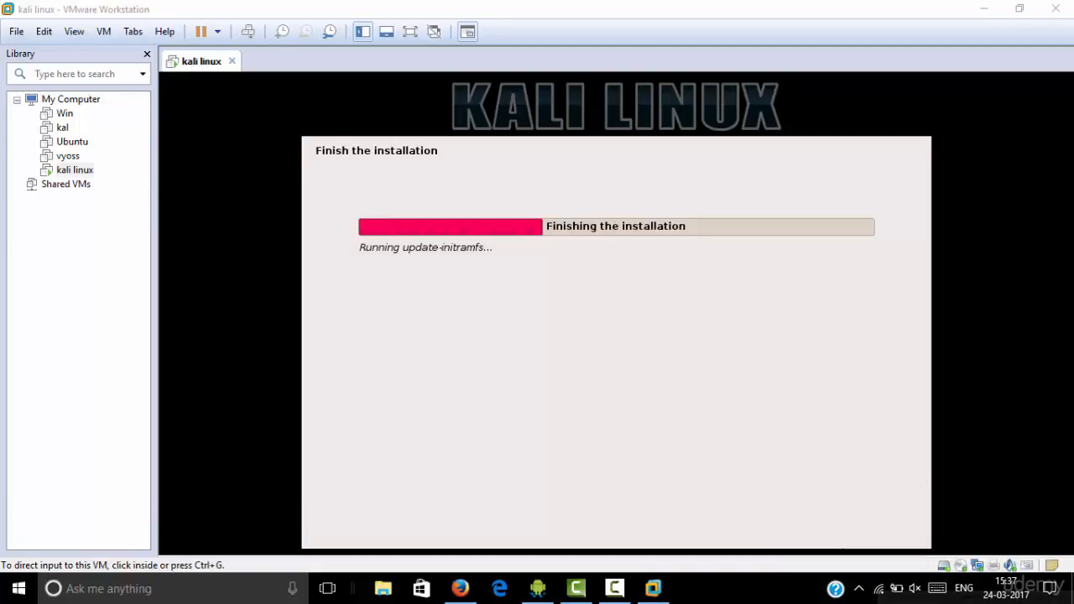
pyautogui.click(858, 588)
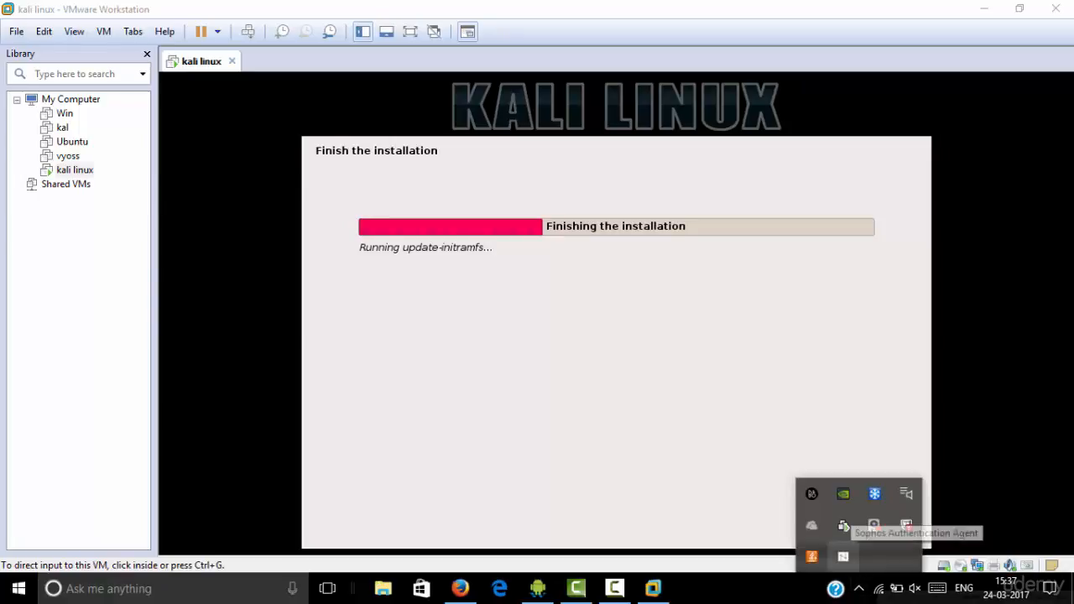
pyautogui.rightClick(843, 526)
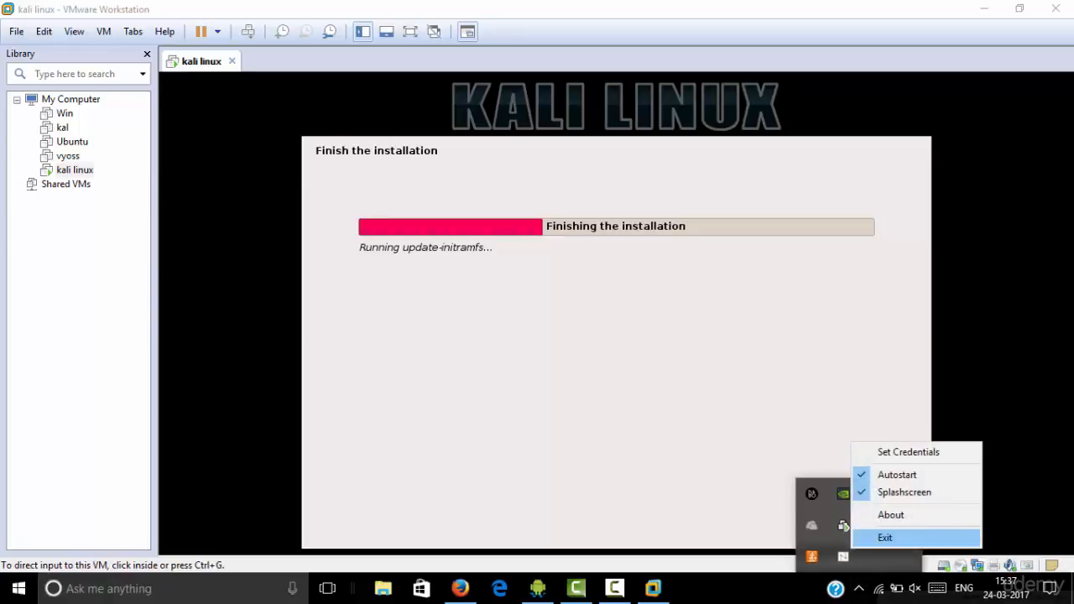
pyautogui.click(885, 537)
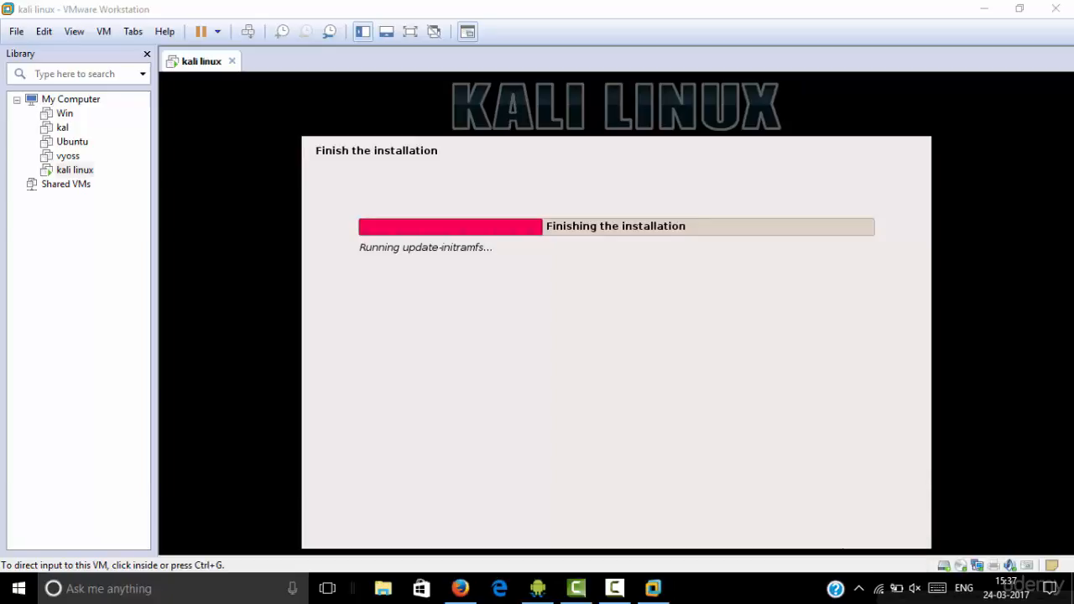
# Return focus to the Kali VM until the installer reports Installation complete
pyautogui.moveTo(614, 588)
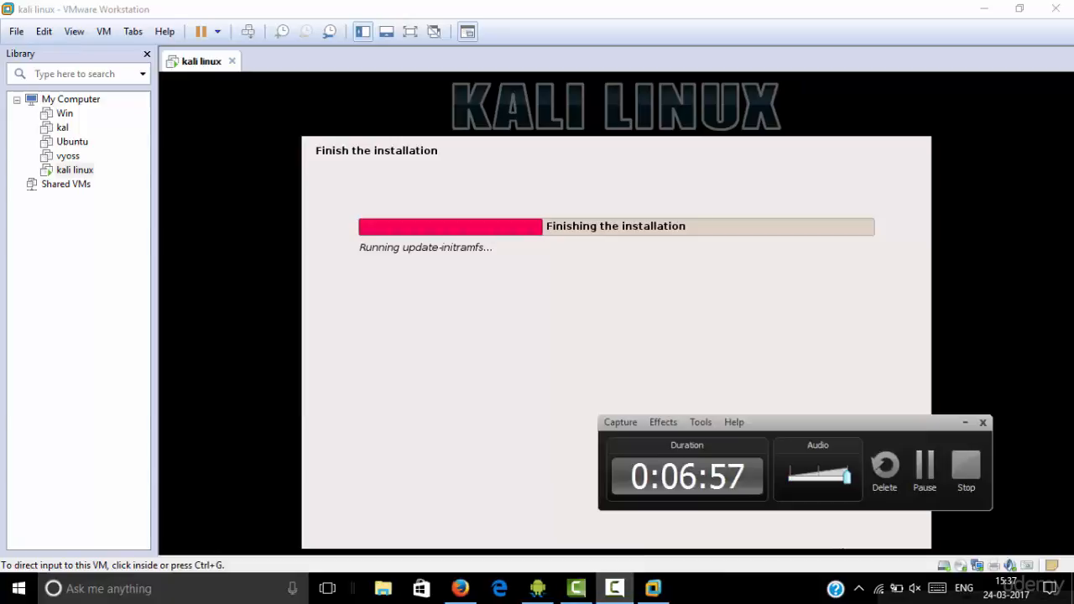
pyautogui.click(757, 438)
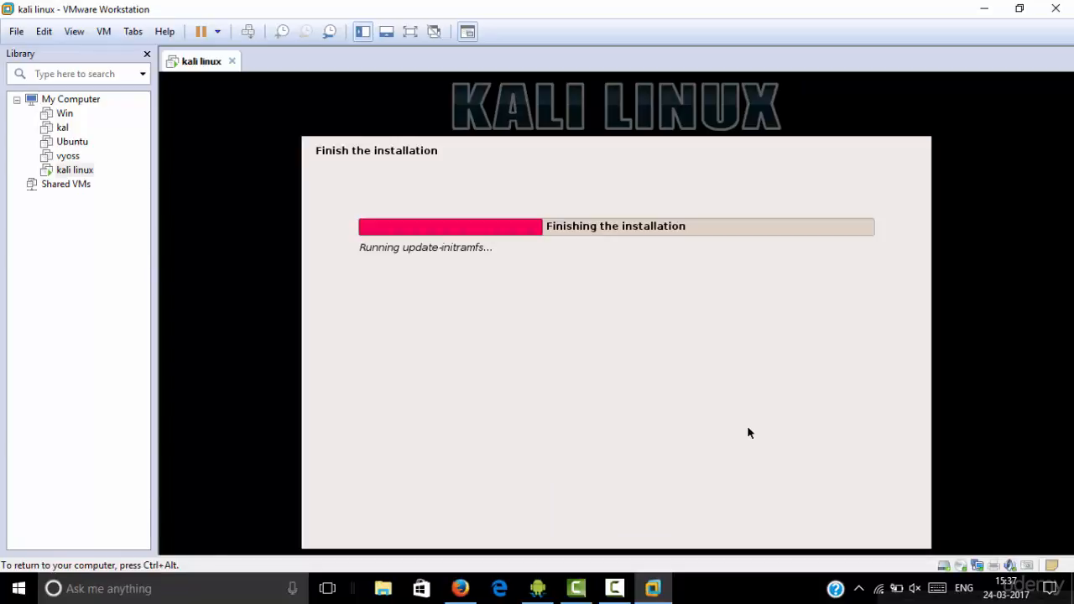
pyautogui.hotkey('ctrl', 'alt')
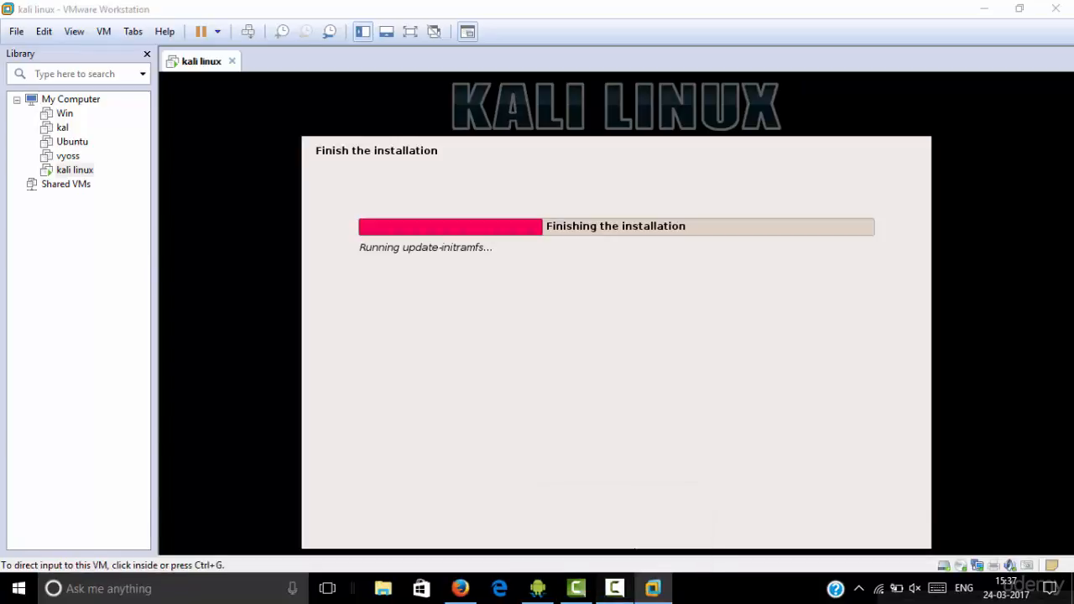
pyautogui.click(781, 408)
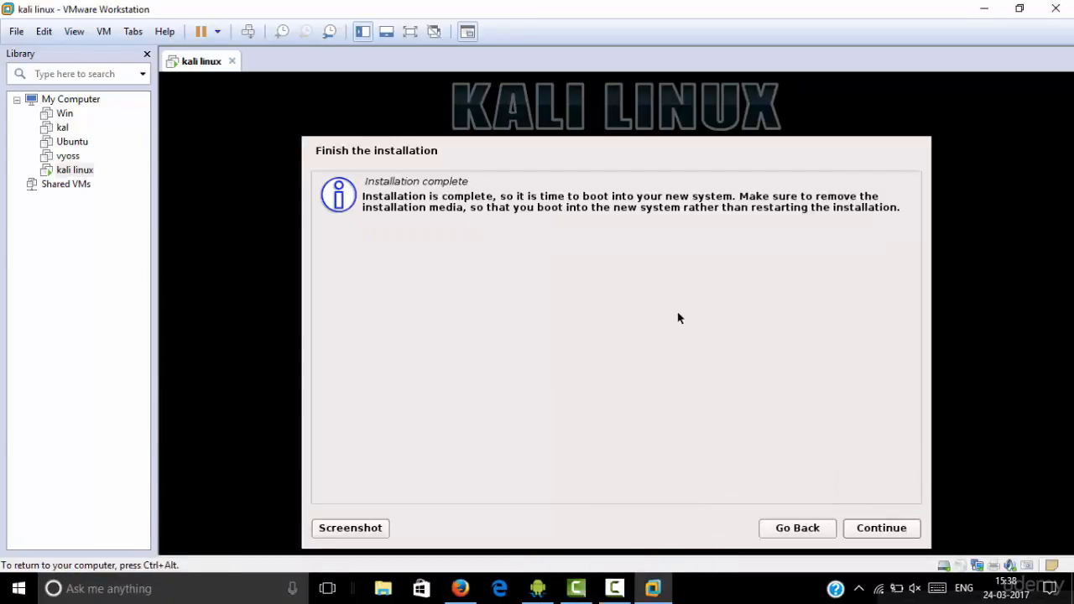
# Continue past Installation complete so the VM reboots into the installed Kali system
pyautogui.click(878, 537)
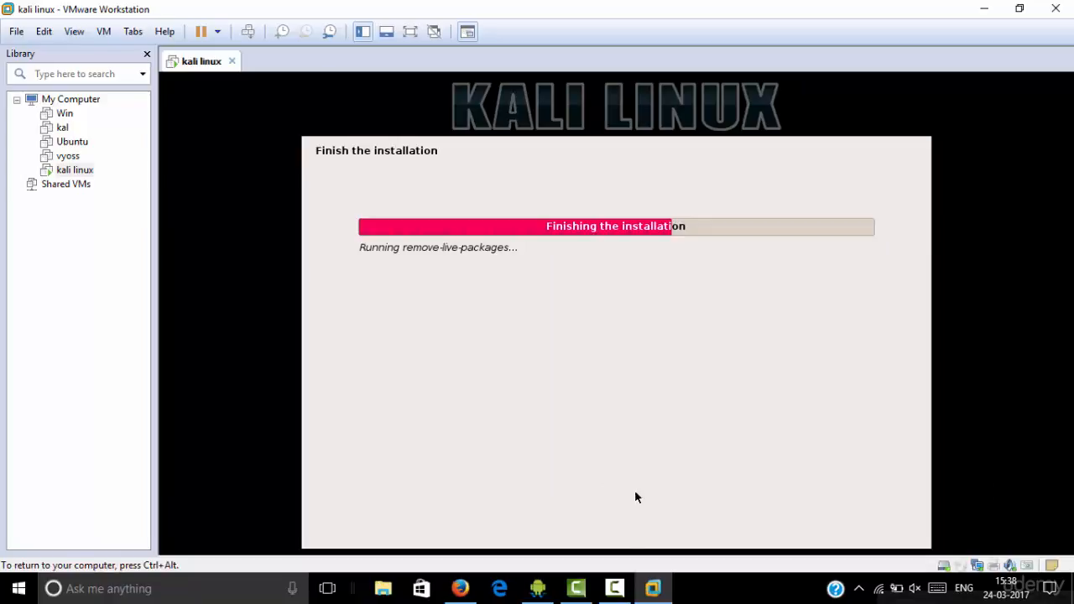
pyautogui.moveTo(614, 588)
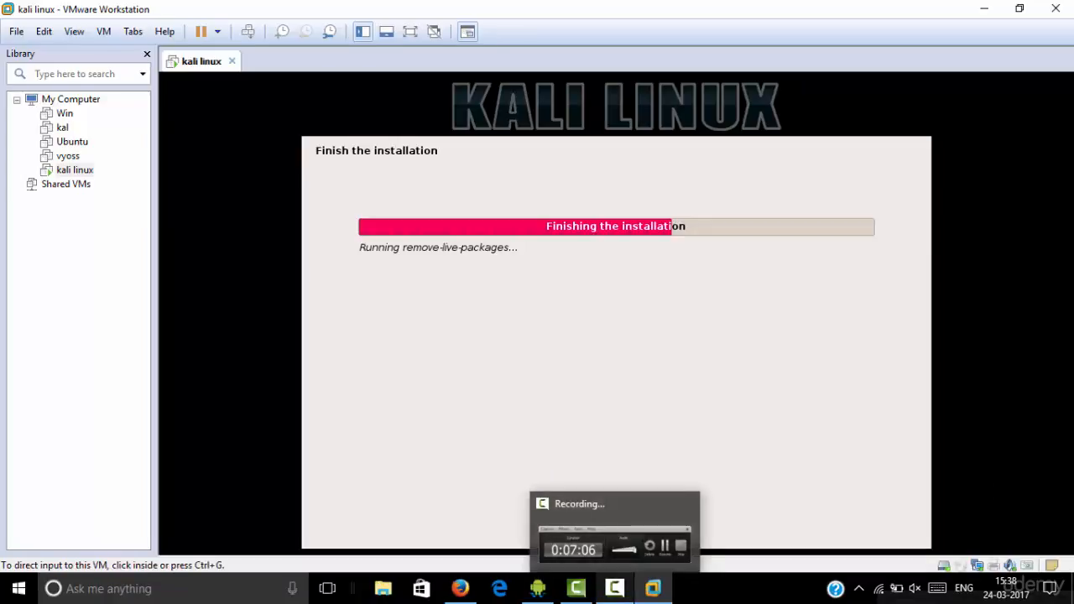
pyautogui.click(614, 588)
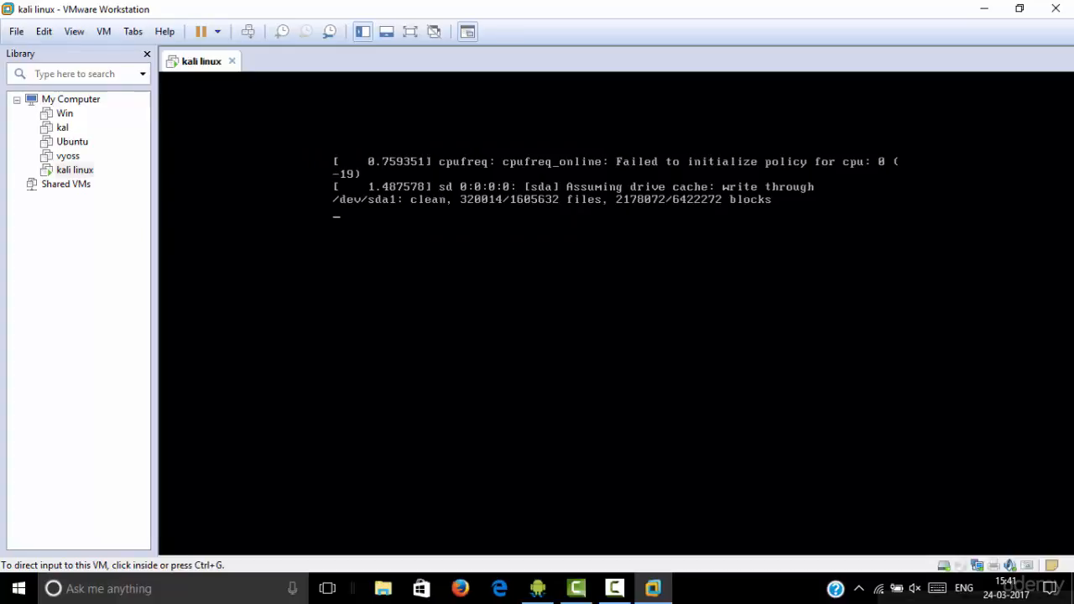
pyautogui.moveTo(615, 589)
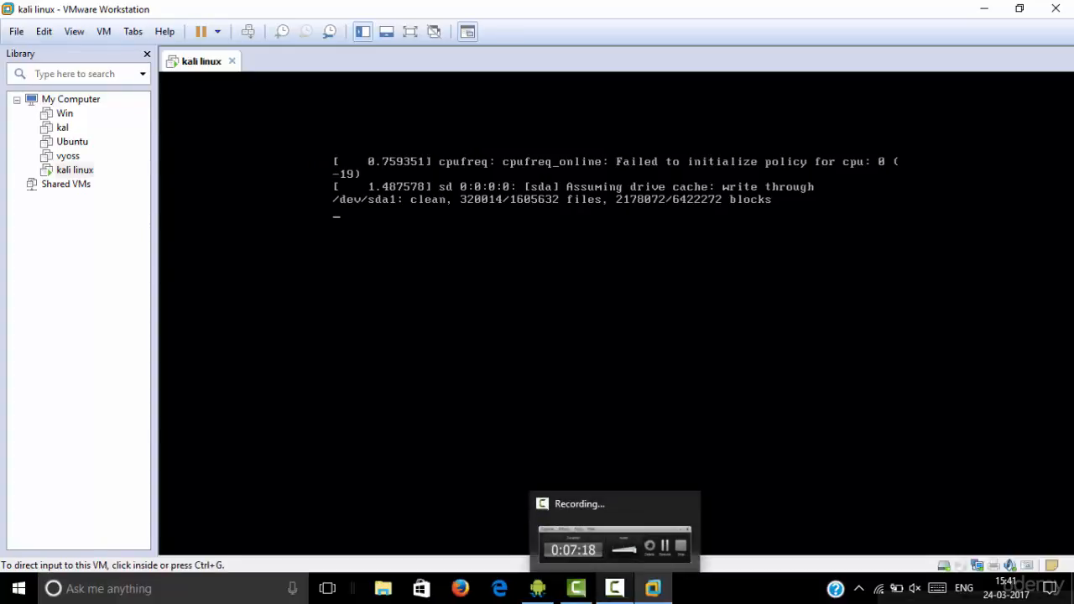
pyautogui.click(604, 353)
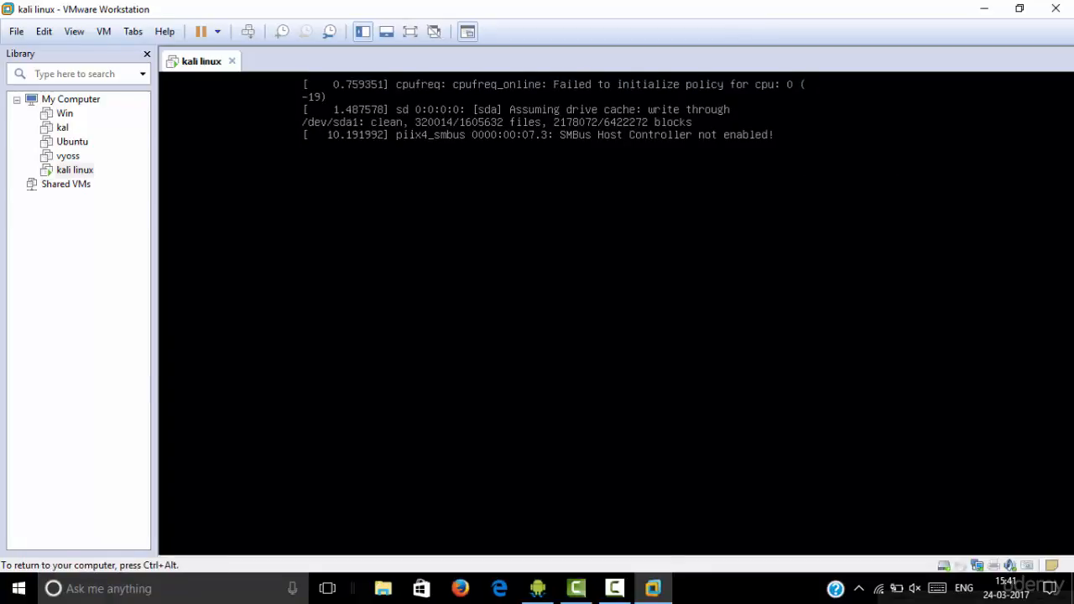
pyautogui.hotkey('ctrl', 'alt')
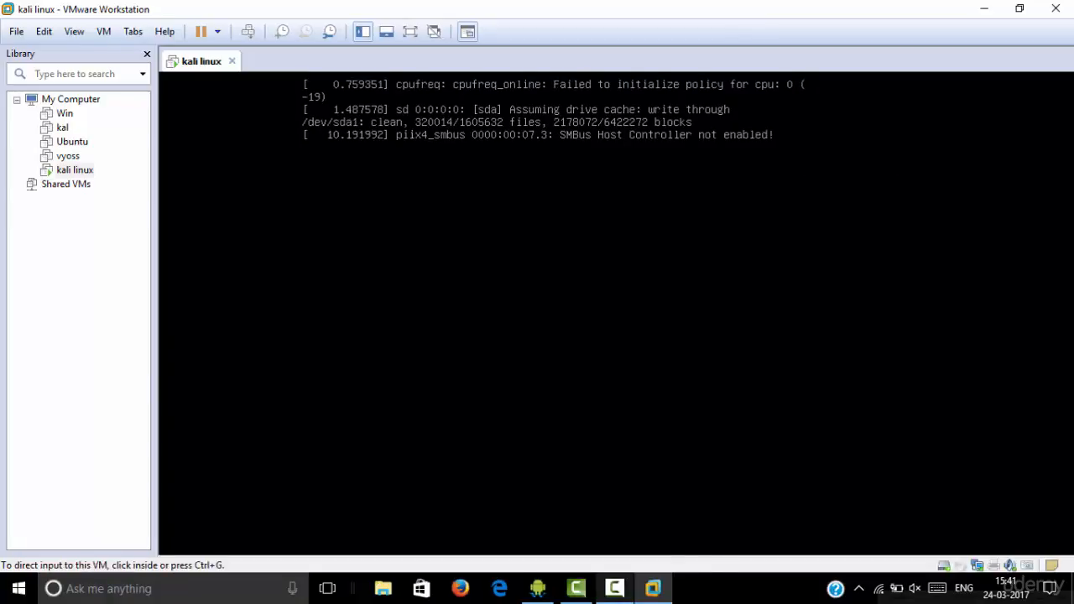
pyautogui.click(615, 588)
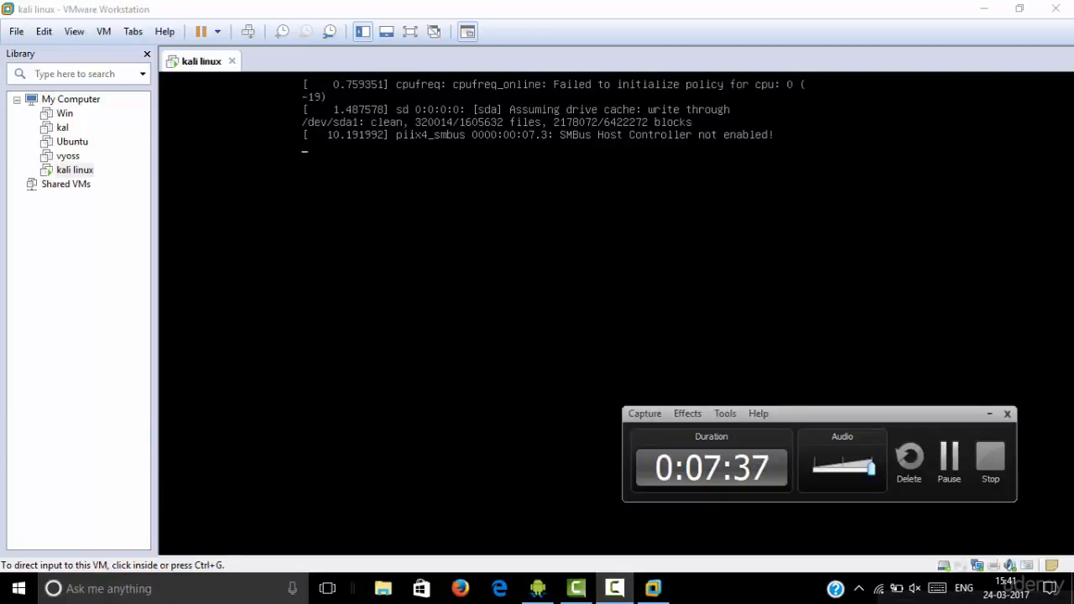
pyautogui.click(949, 457)
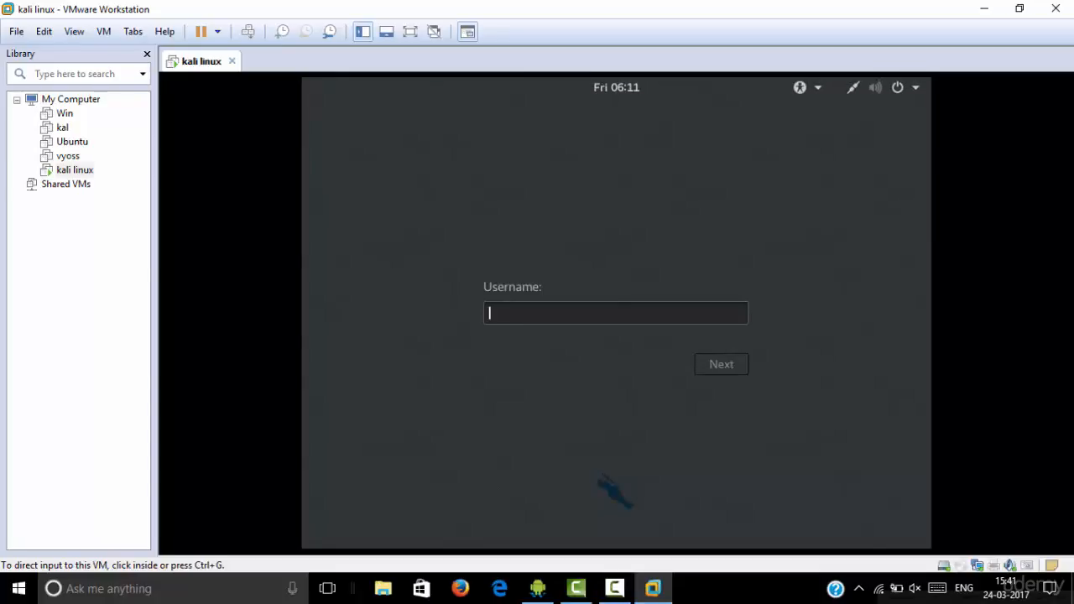
# Sign in at the Kali login screen as root with the account password
pyautogui.hotkey('ctrl', 'g')
pyautogui.write('root')
pyautogui.press('Return')
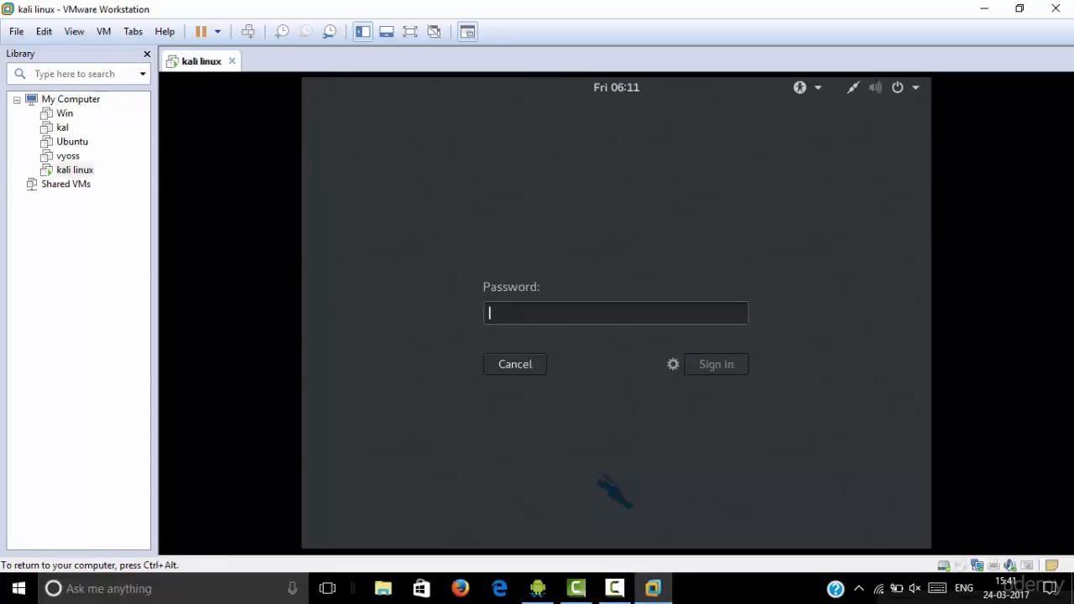
pyautogui.write('toor')
pyautogui.press('Return')
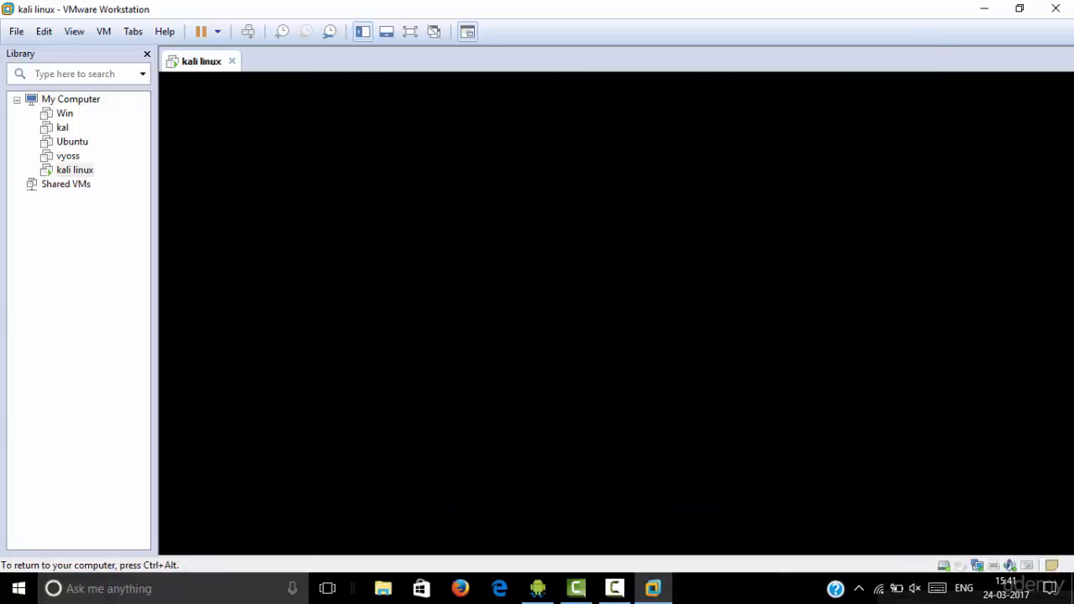
# Switch input focus between the host and the VM while the desktop session loads
pyautogui.hotkey('ctrl', 'alt')
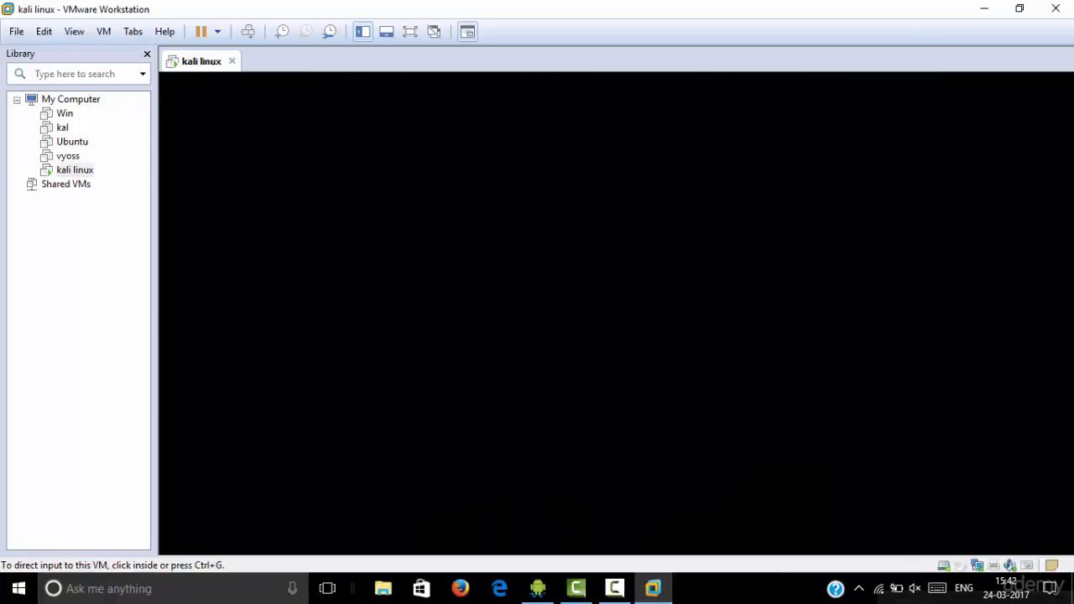
pyautogui.click(616, 336)
pyautogui.hotkey('ctrl', 'alt')
pyautogui.click(615, 588)
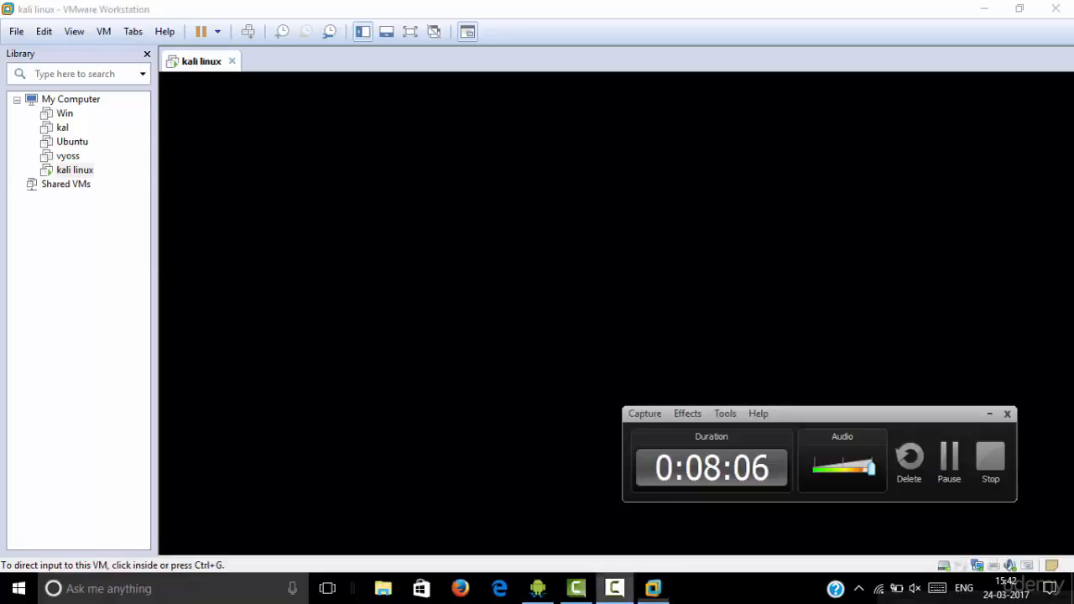
pyautogui.click(616, 319)
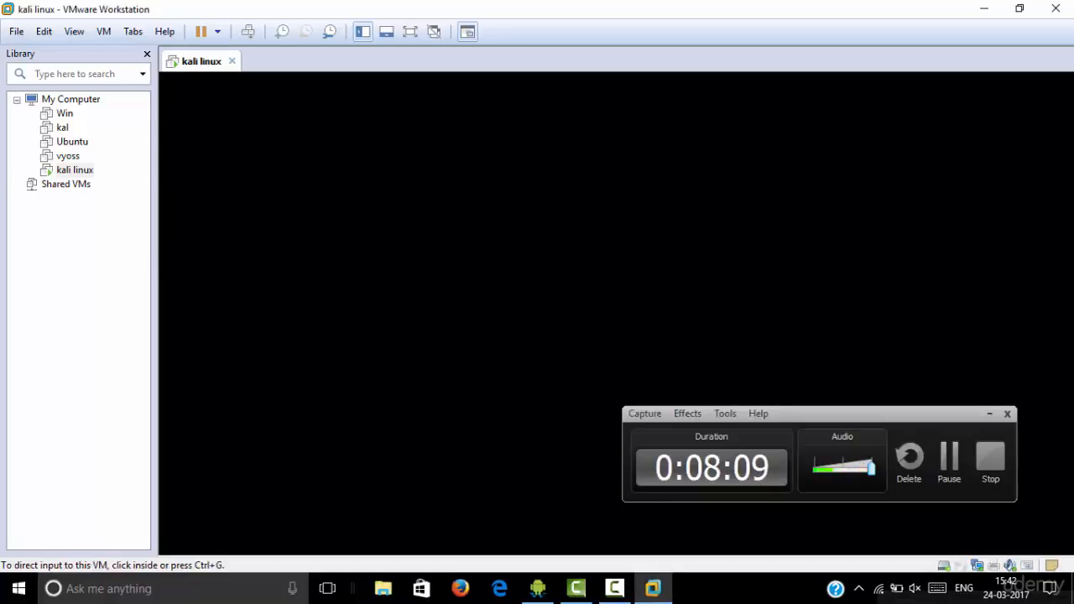
pyautogui.hotkey('ctrl', 'alt')
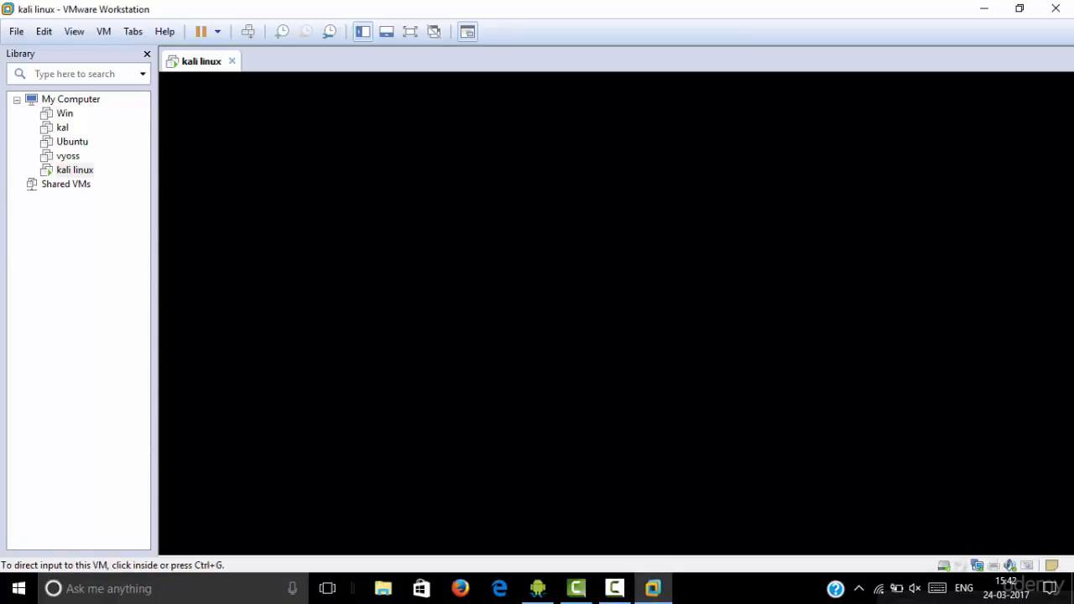